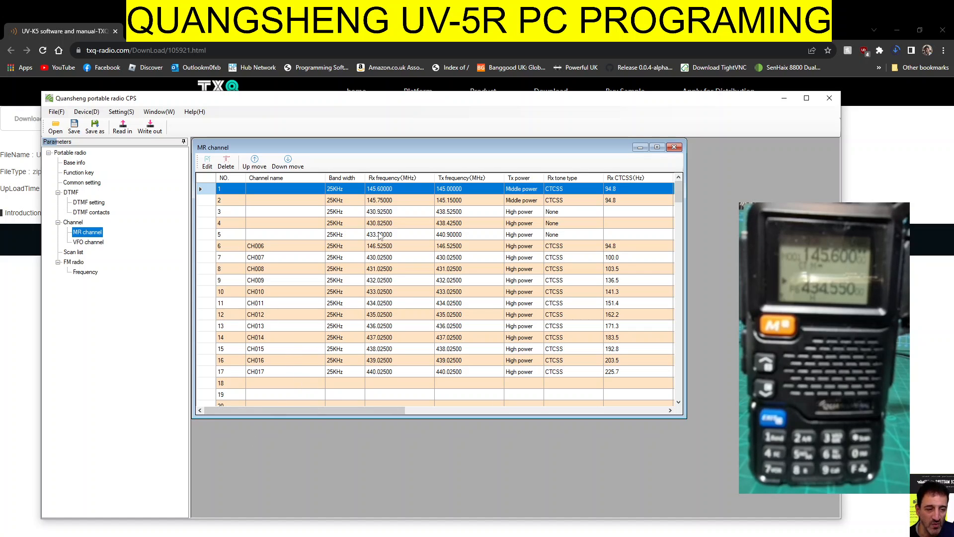
Check the downloaded CPS software archive in the browser's downloads, then return to the radio CPS
left_click_drag(446, 147, 475, 170)
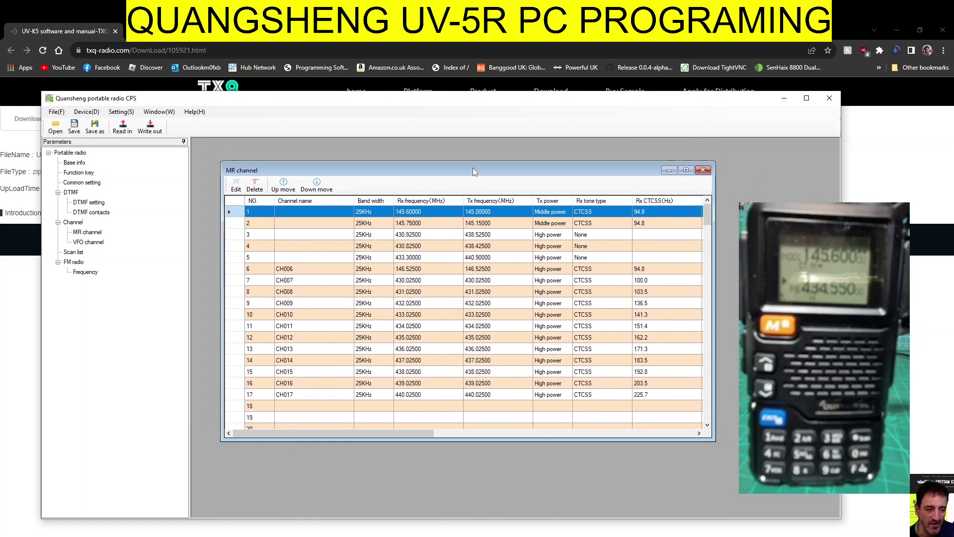
left_click(265, 82)
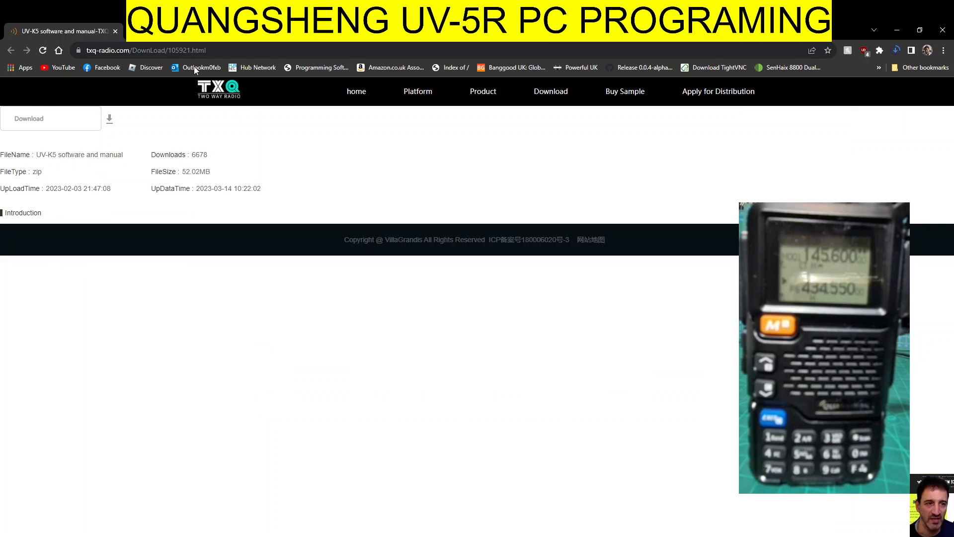
left_click(901, 51)
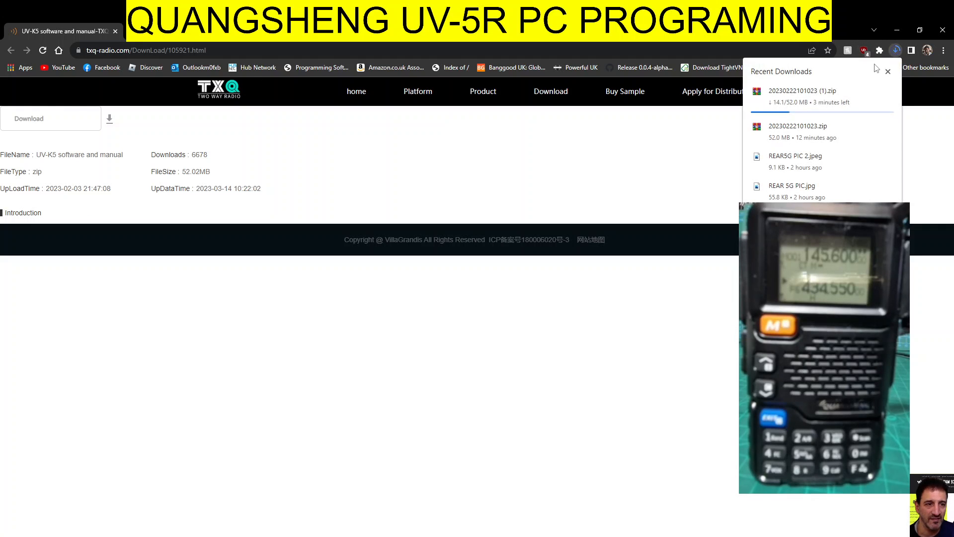
left_click(794, 131)
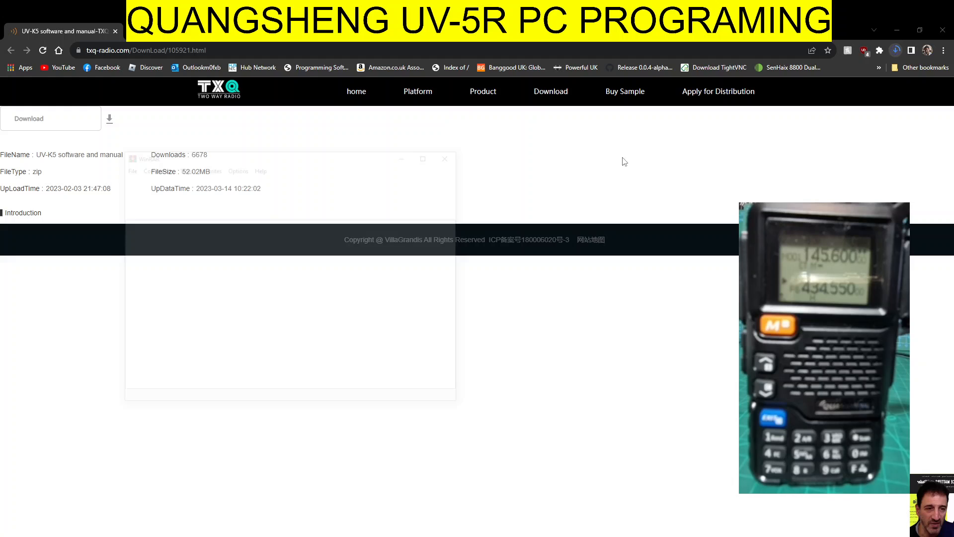
left_click(662, 130)
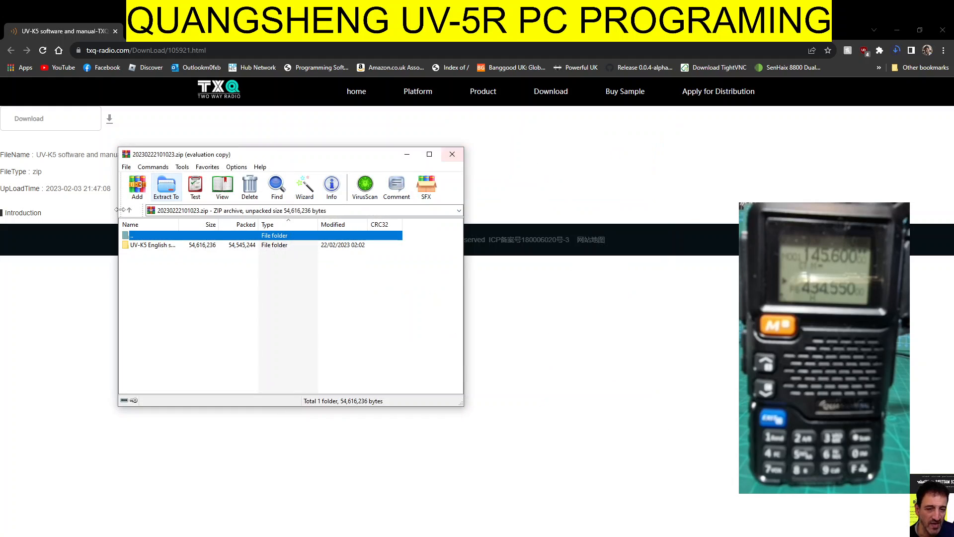
left_click(406, 153)
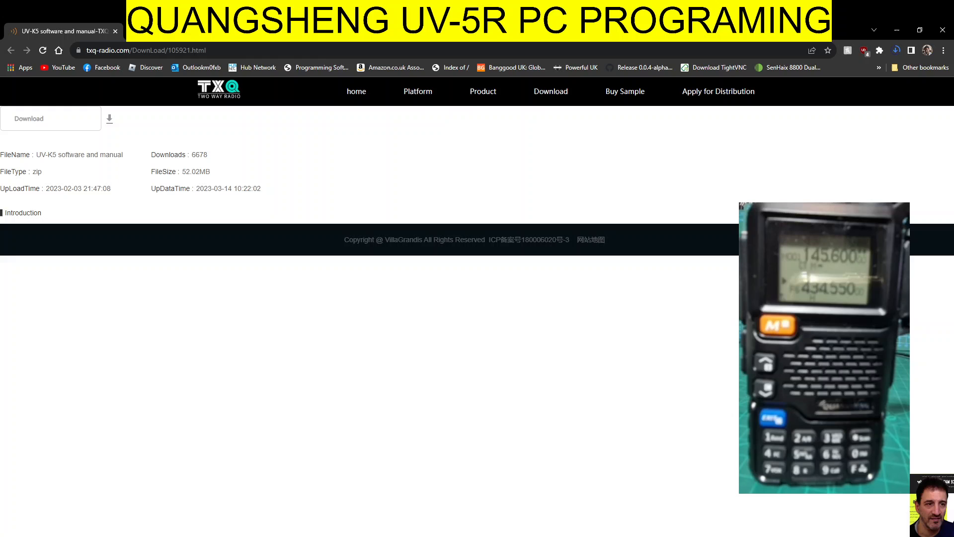
left_click(427, 501)
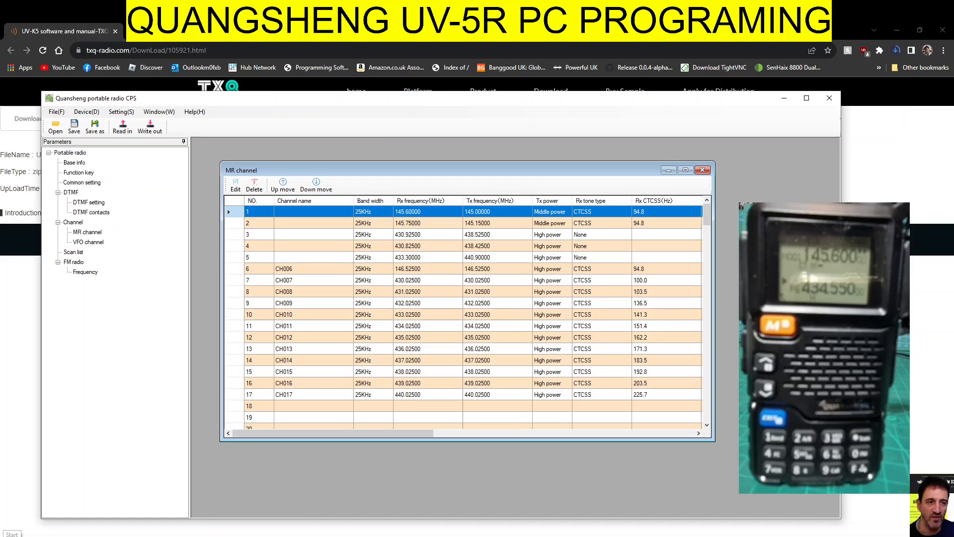
Look up the radio cable's COM port under Ports in Device Manager and return to the CPS
right_click(12, 534)
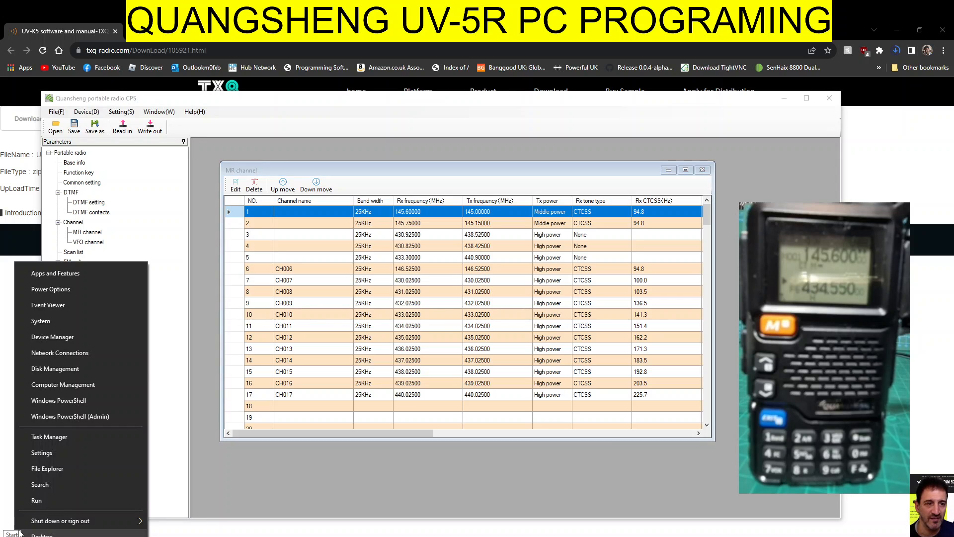
left_click(53, 336)
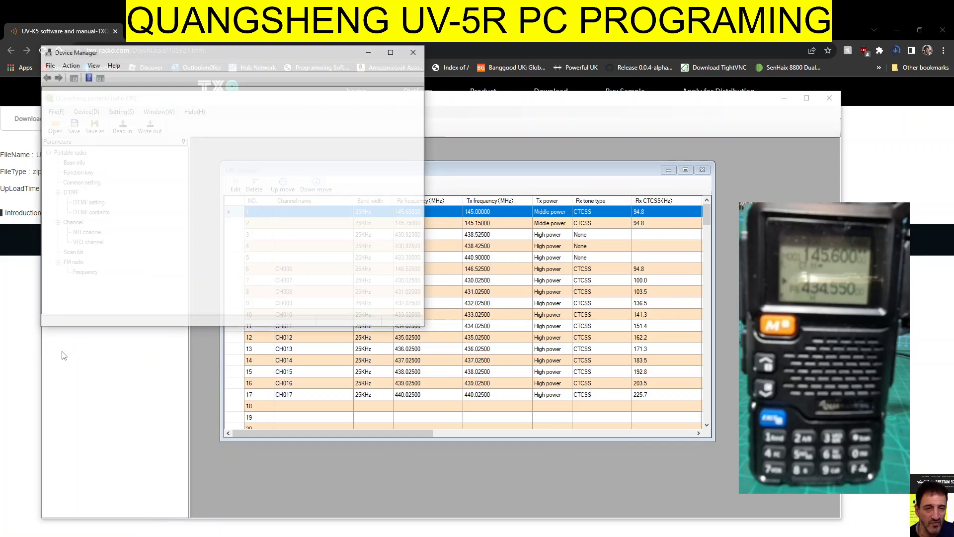
double_click(92, 207)
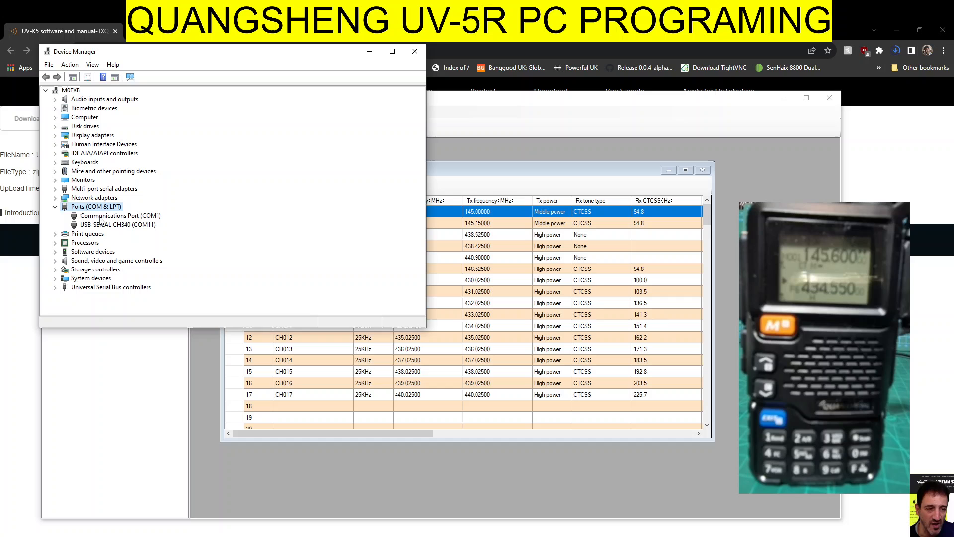
left_click(366, 53)
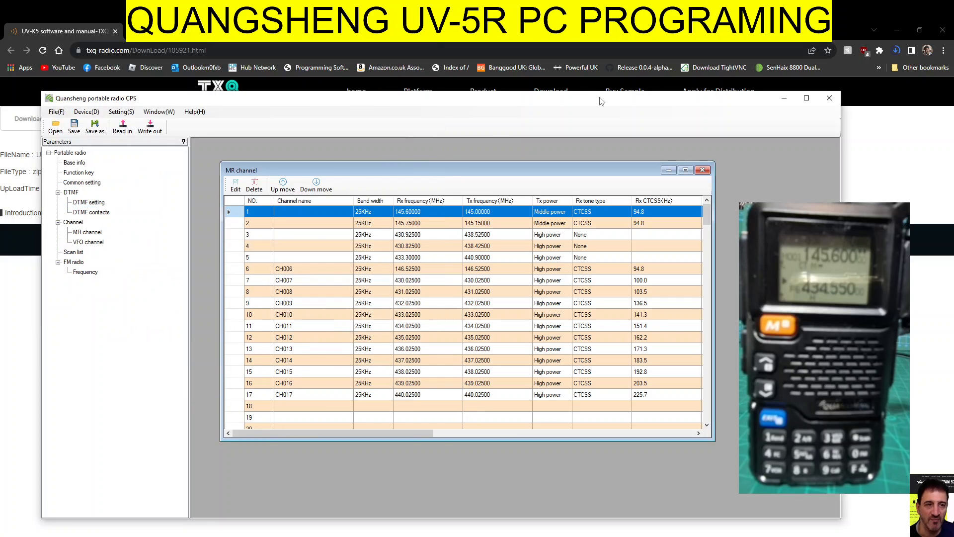
left_click(542, 84)
Move the CPS window up and stretch it left, right and taller, repositioning the MR channel table
left_click_drag(542, 84, 543, 59)
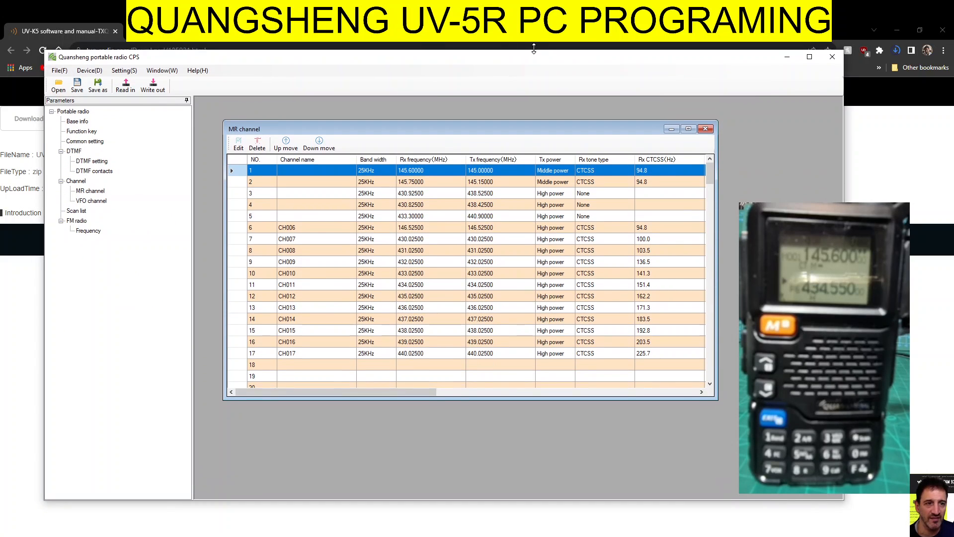
left_click_drag(44, 277, 23, 278)
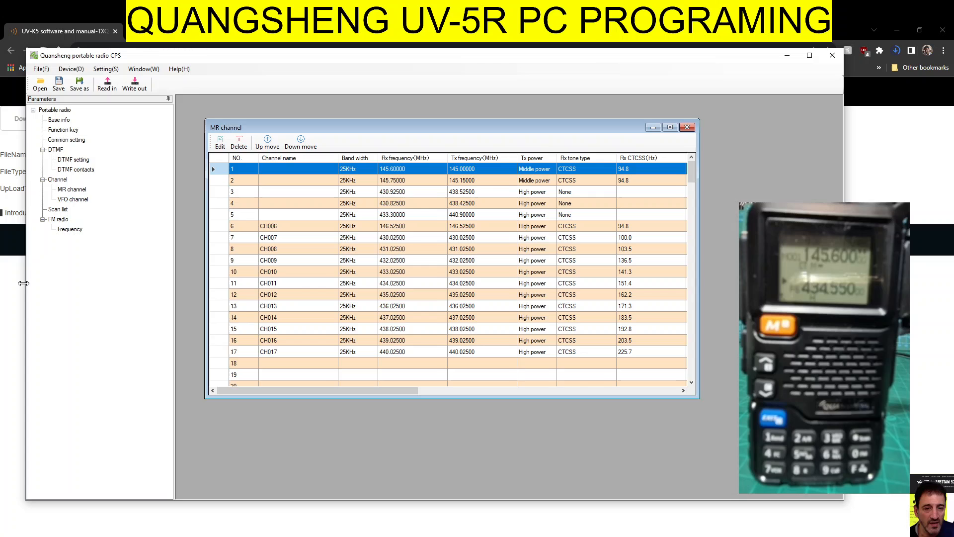
left_click_drag(843, 276, 898, 277)
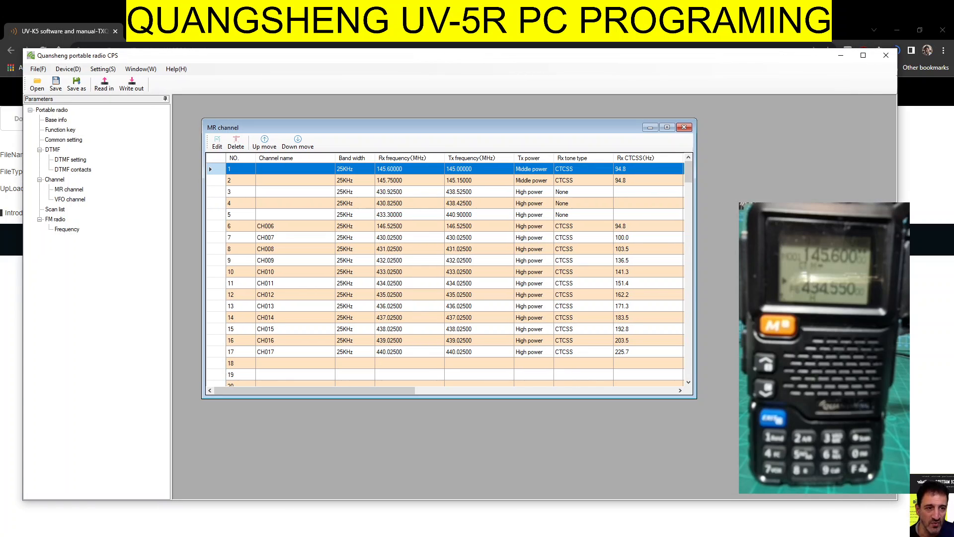
left_click_drag(347, 500, 343, 522)
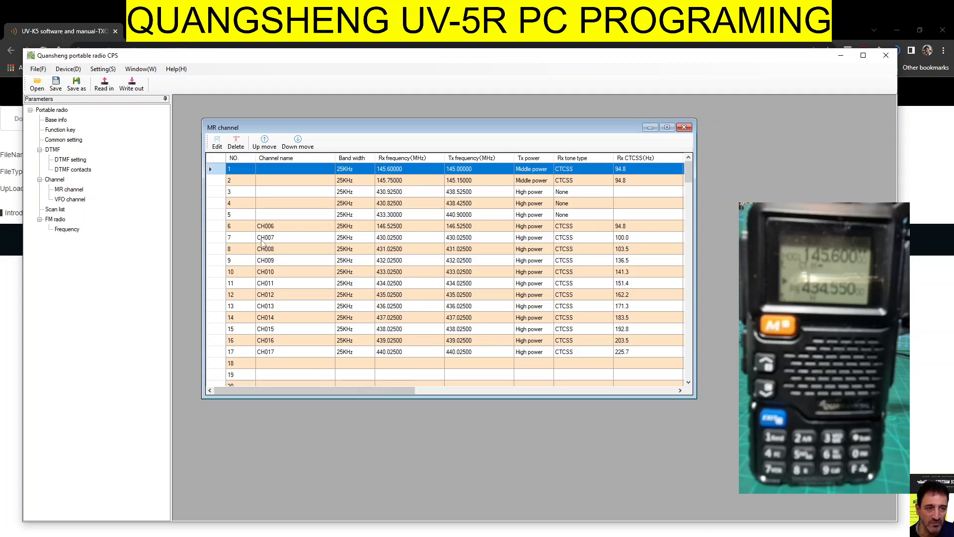
mouse_move(472, 122)
left_mouse_down()
mouse_move(485, 155)
mouse_move(473, 146)
left_mouse_up()
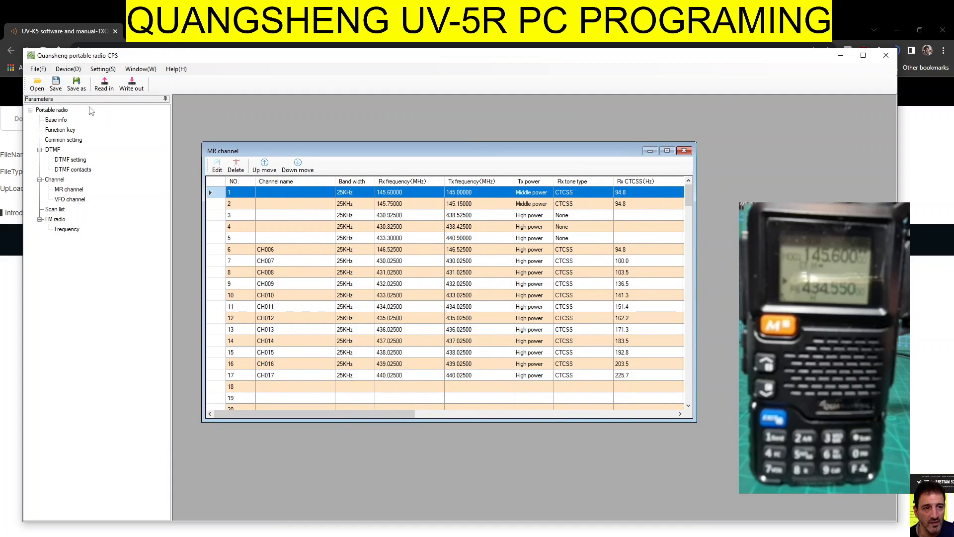
Connect to the radio on COM11 via COM Setting and read in its current parameters
left_click(102, 68)
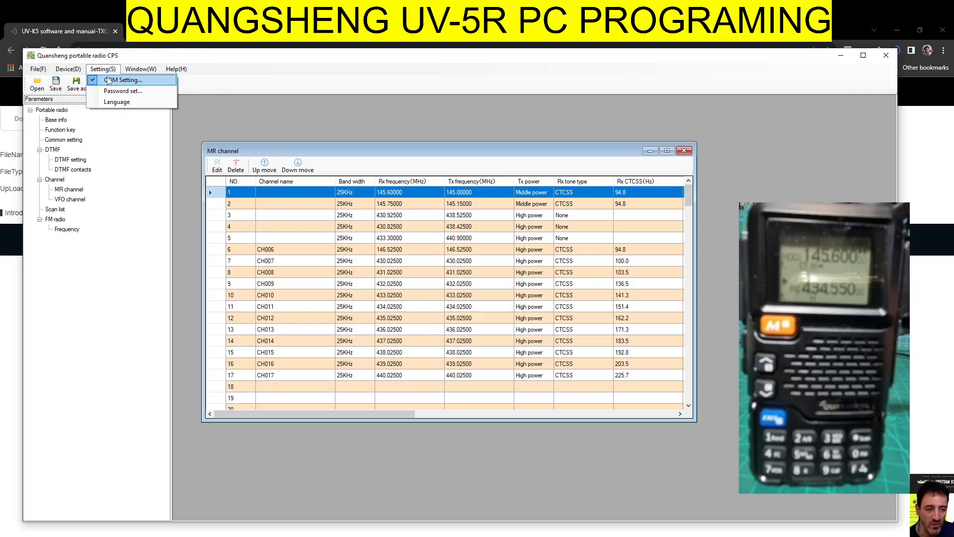
left_click(123, 81)
left_click_drag(463, 254, 150, 249)
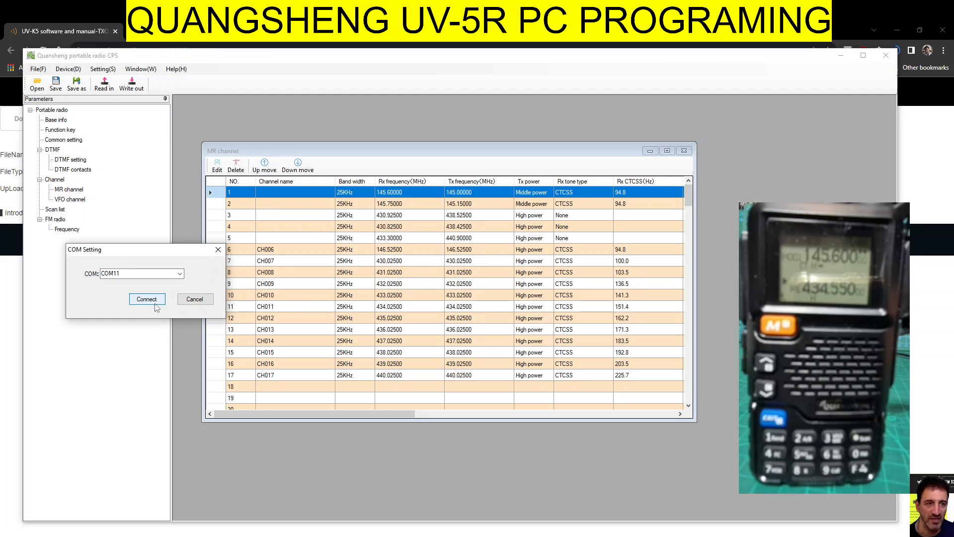
left_click(147, 299)
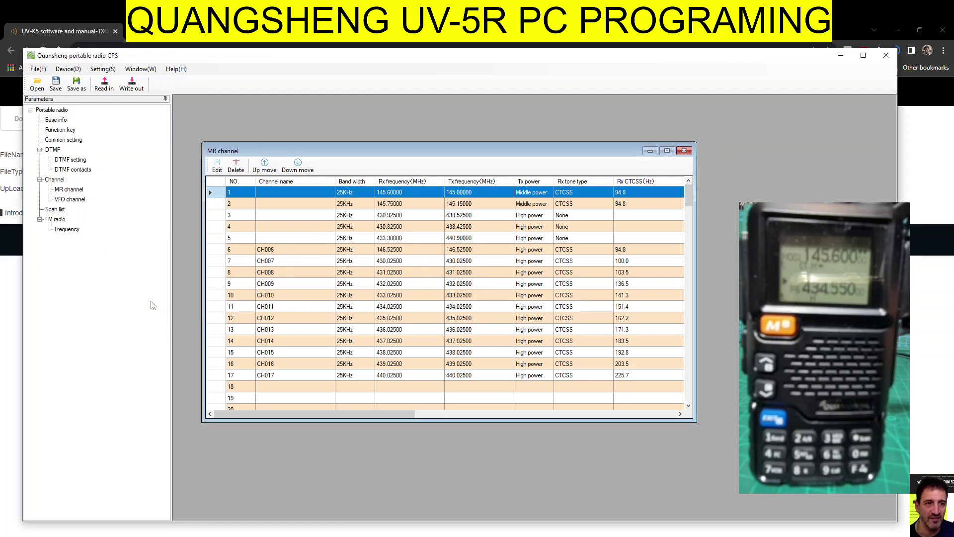
left_click(104, 84)
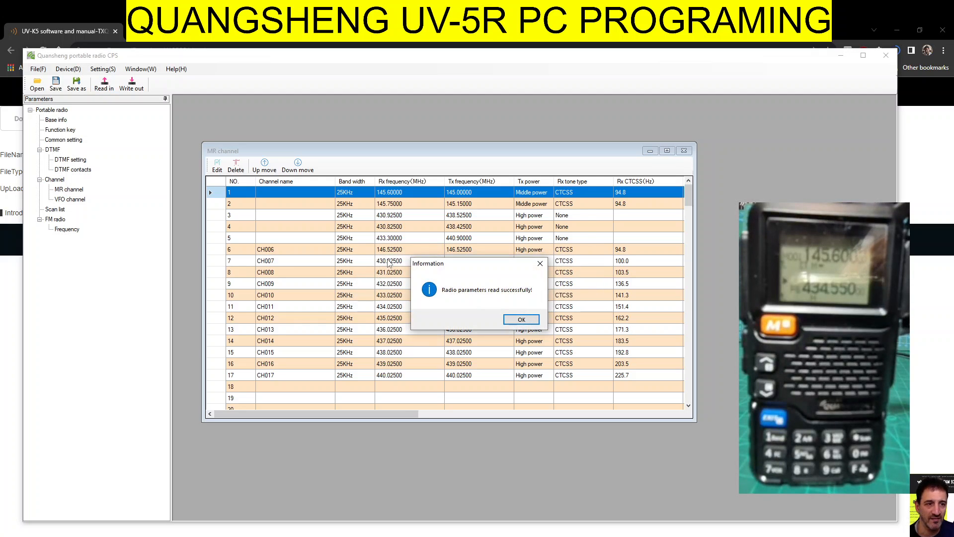
Acknowledge the read, name channel 3 GB3FI and keep CTCSS as its transmit tone type
left_click(521, 320)
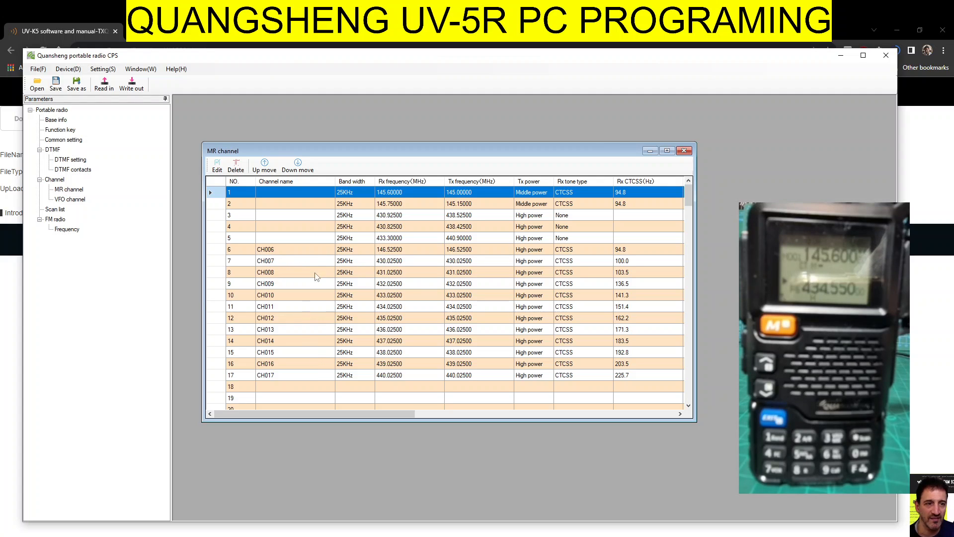
double_click(264, 214)
type("GB")
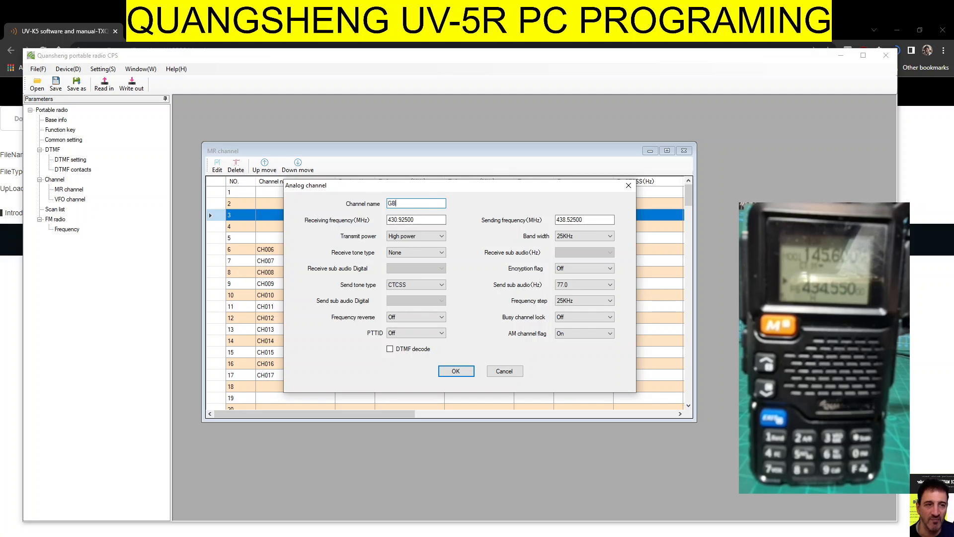
type("3FI")
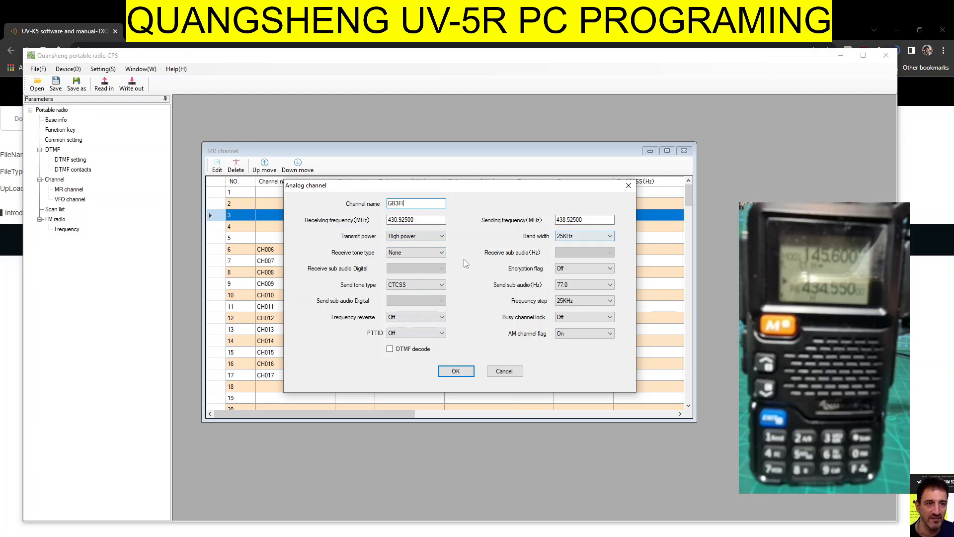
left_click(443, 286)
left_click(417, 300)
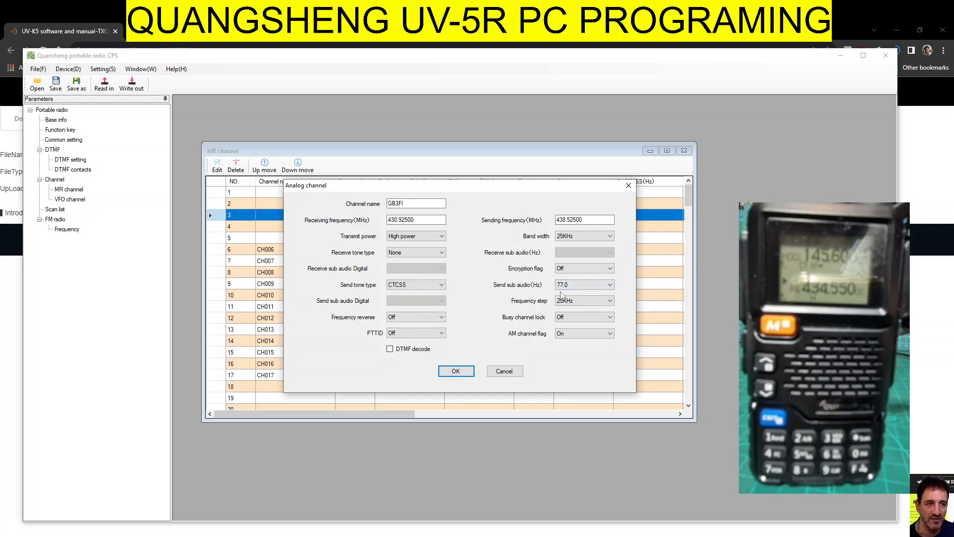
Confirm GB3FI for channel 3, glance at channel 4, then bring up channel 5 for editing
left_click(455, 371)
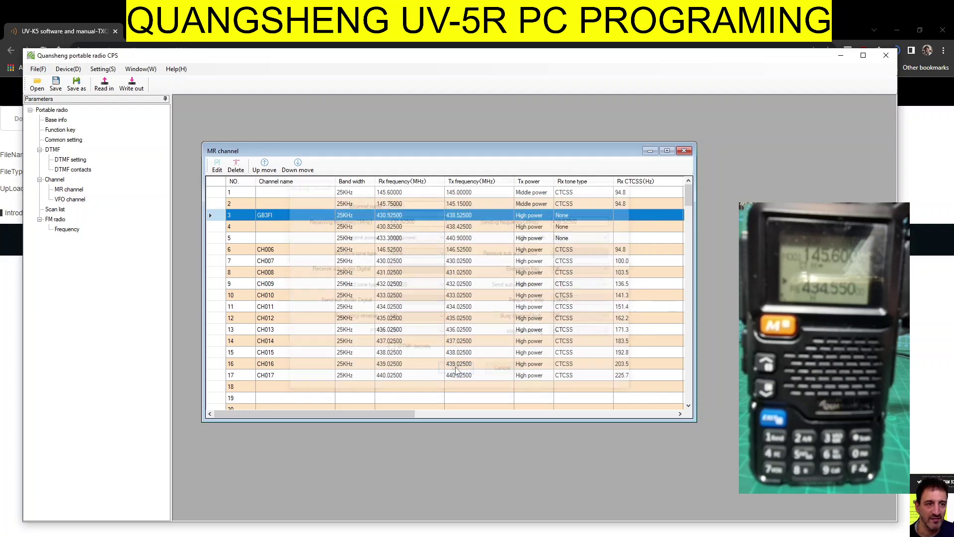
left_click(268, 228)
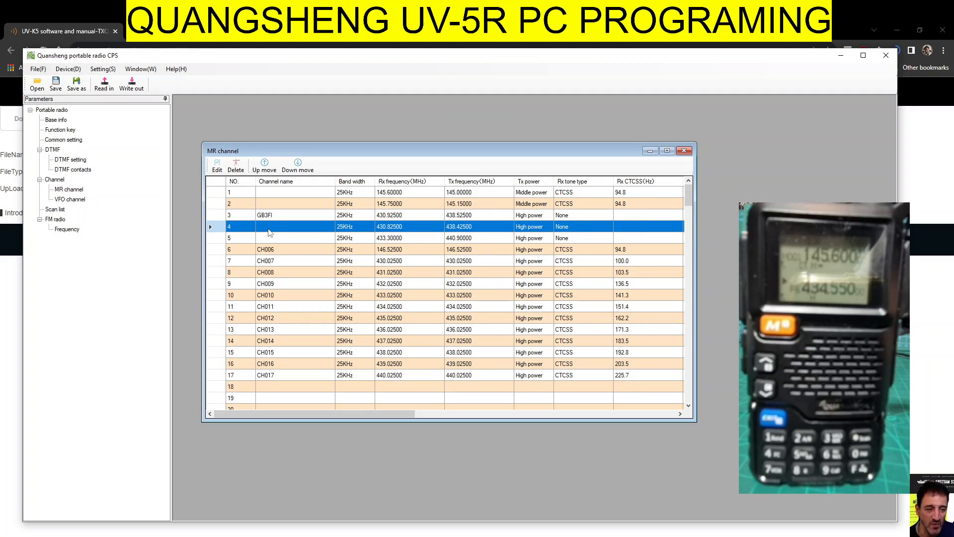
double_click(269, 227)
left_click(629, 187)
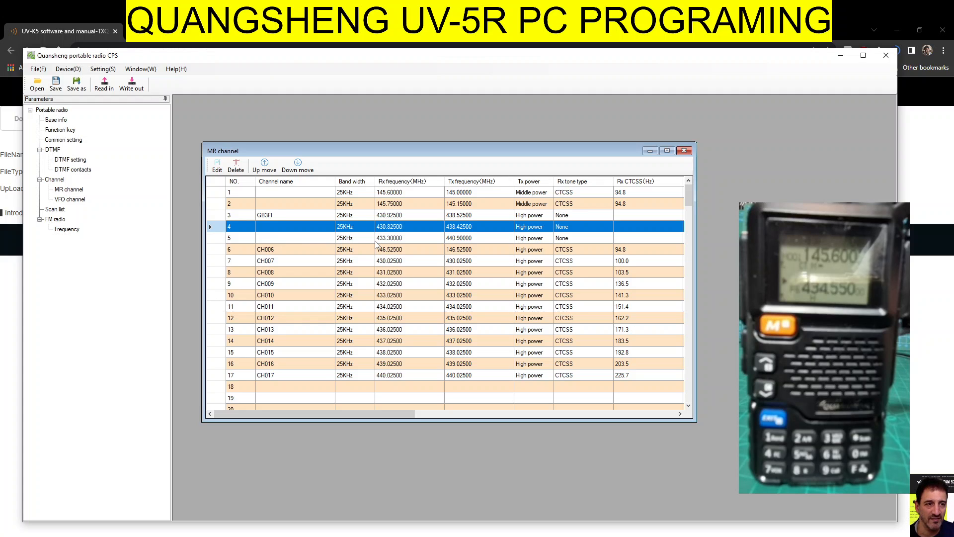
double_click(347, 240)
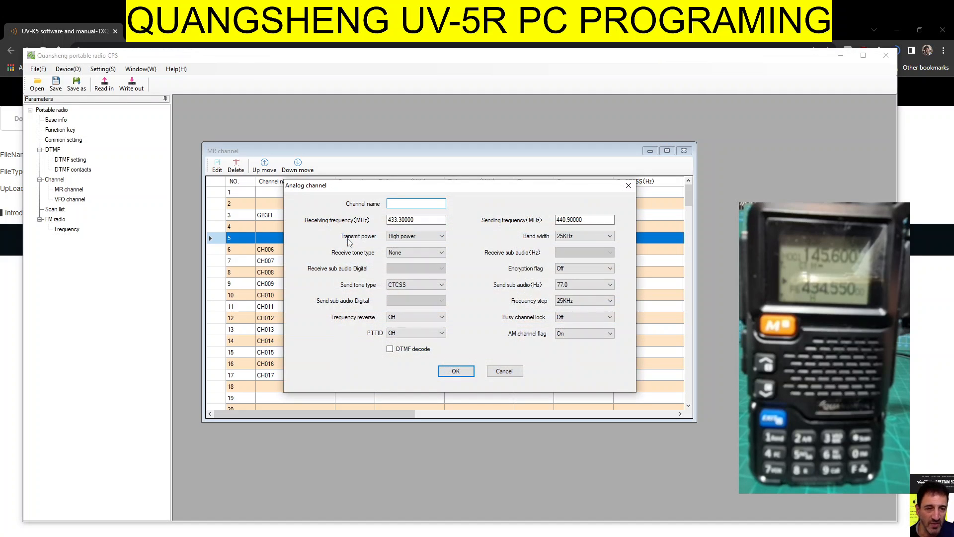
left_click(628, 185)
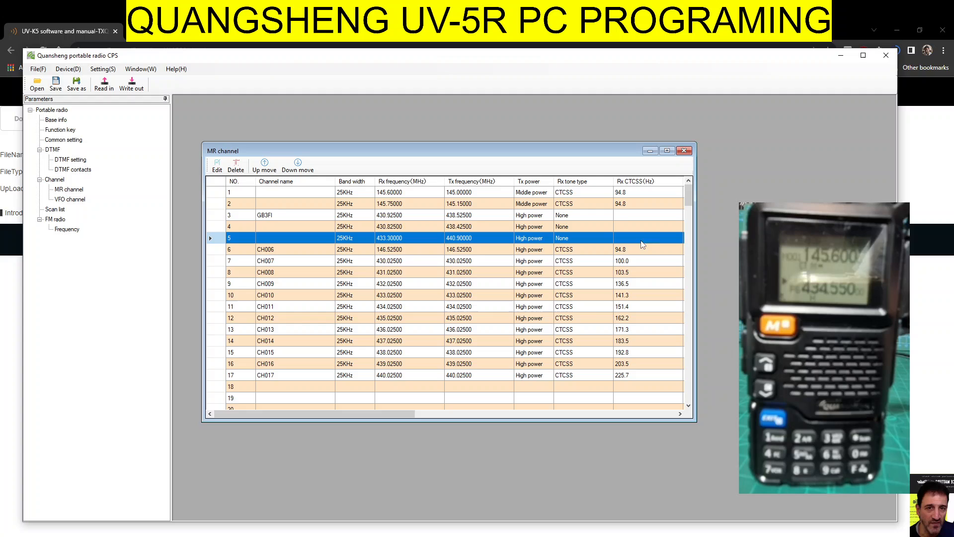
double_click(277, 240)
left_click_drag(480, 188, 363, 182)
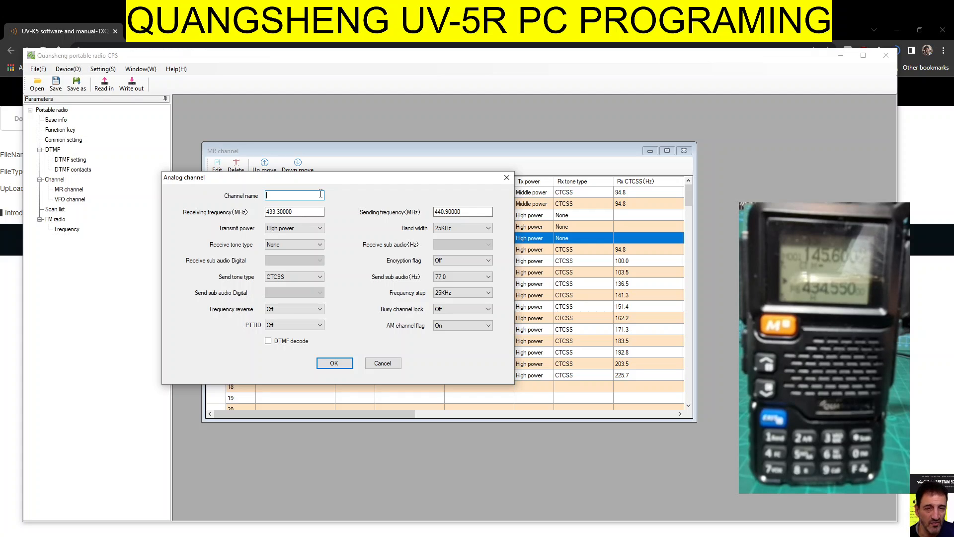
type("GB3W")
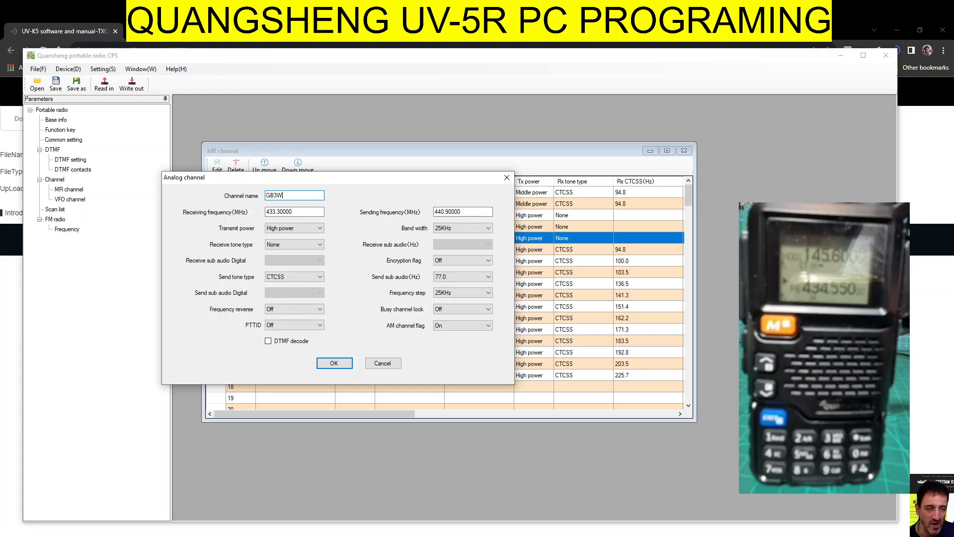
type("B")
Name channel 5 GB3WB, keeping high power, no receive tone and CTCSS 77.0 transmit tone
left_click(320, 229)
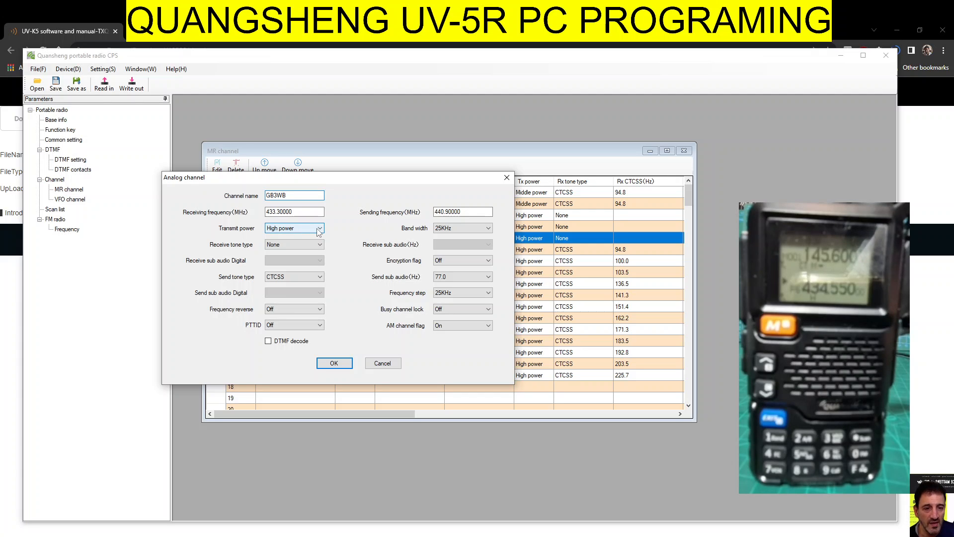
left_click(313, 245)
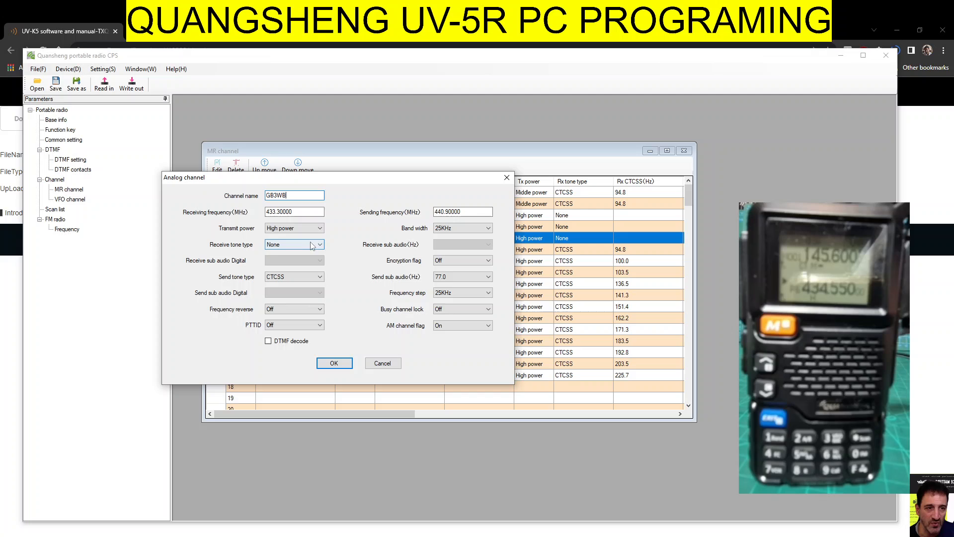
left_click(320, 245)
left_click(295, 254)
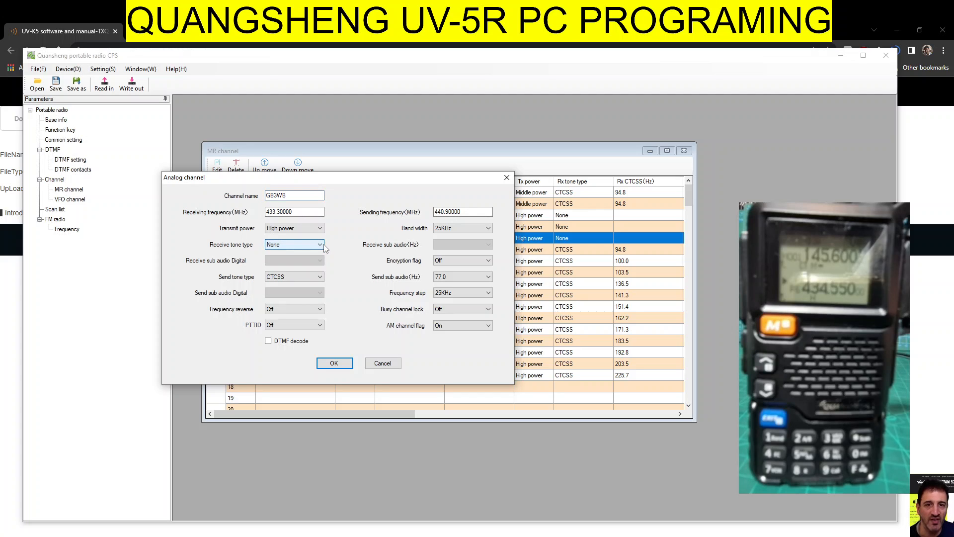
left_click(318, 279)
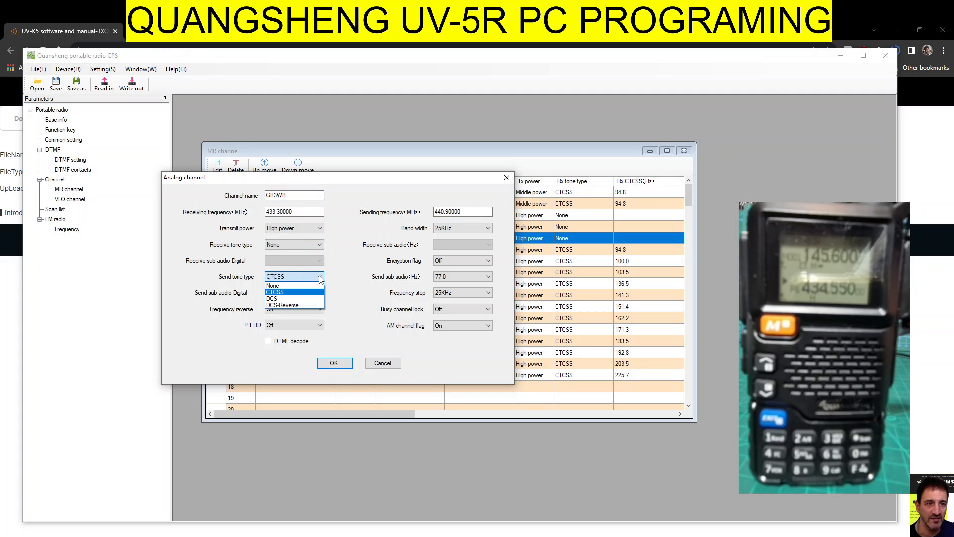
left_click(294, 288)
left_click(463, 277)
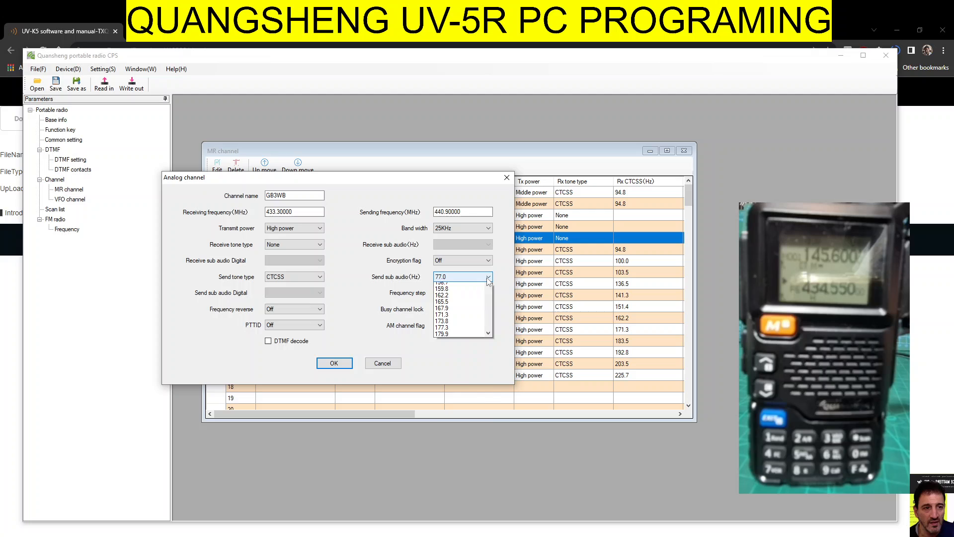
left_click(488, 280)
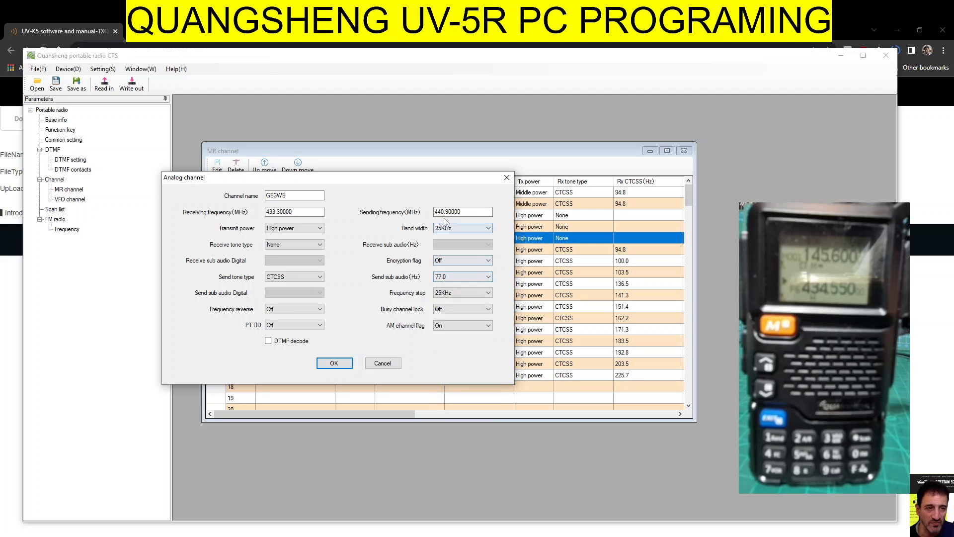
Save GB3WB, then review channel 1's 145.600 receive, 145.000 transmit frequencies and power
left_click(334, 363)
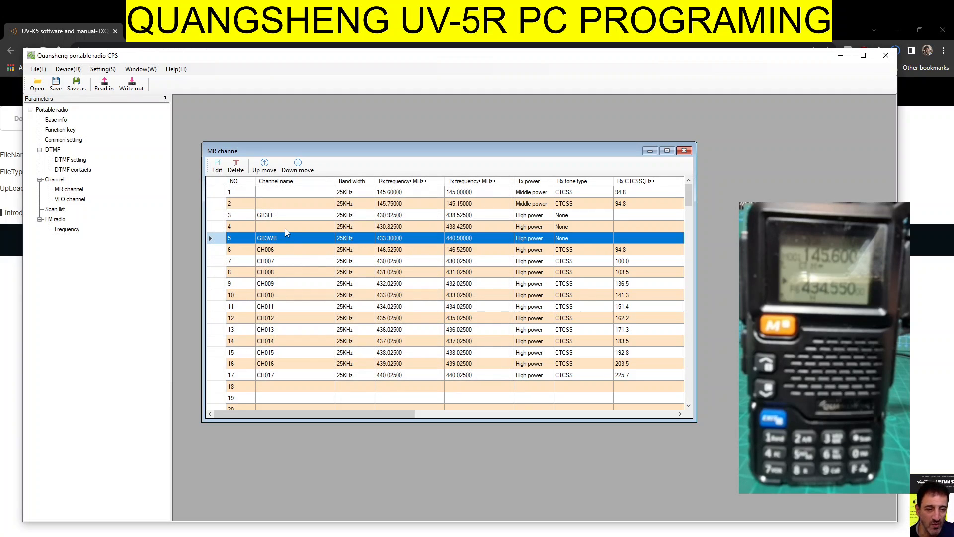
double_click(285, 194)
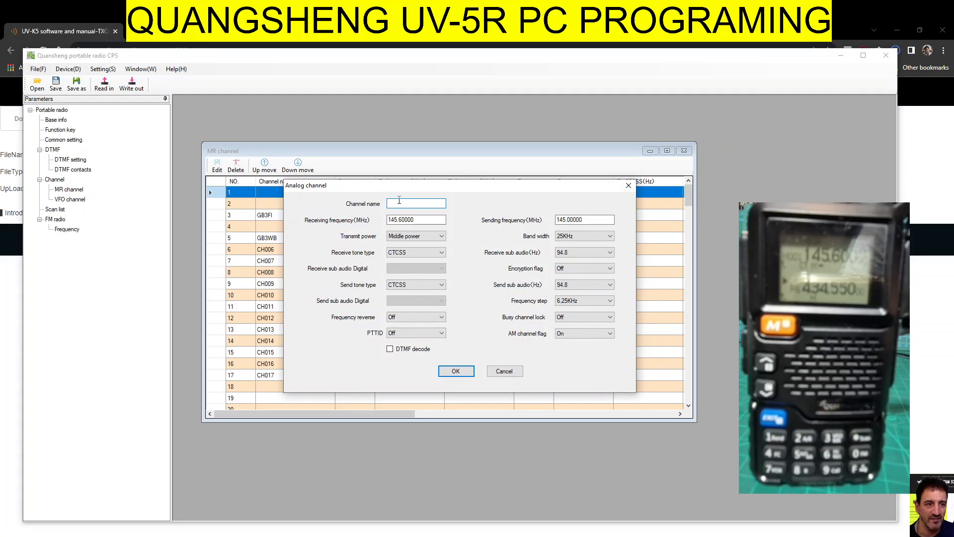
type("GB3WR")
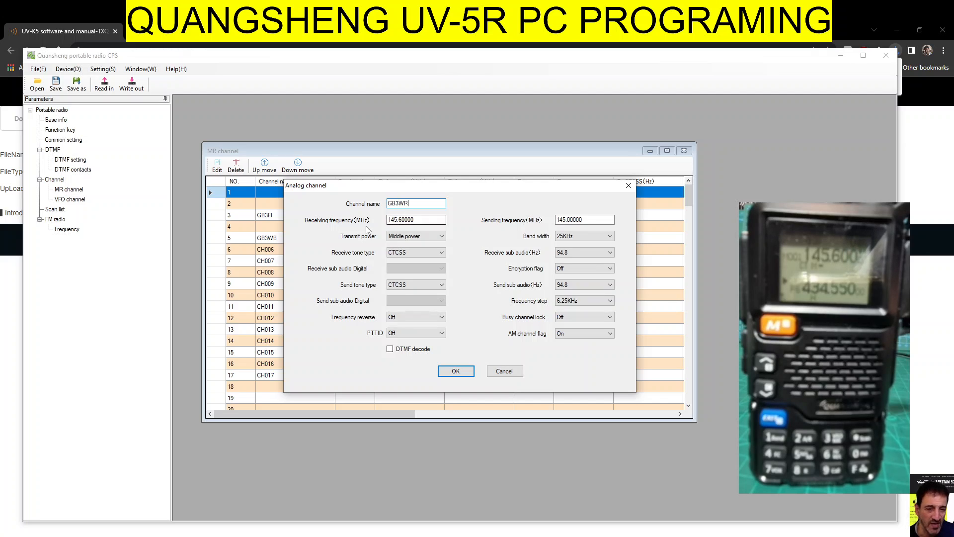
left_click(410, 219)
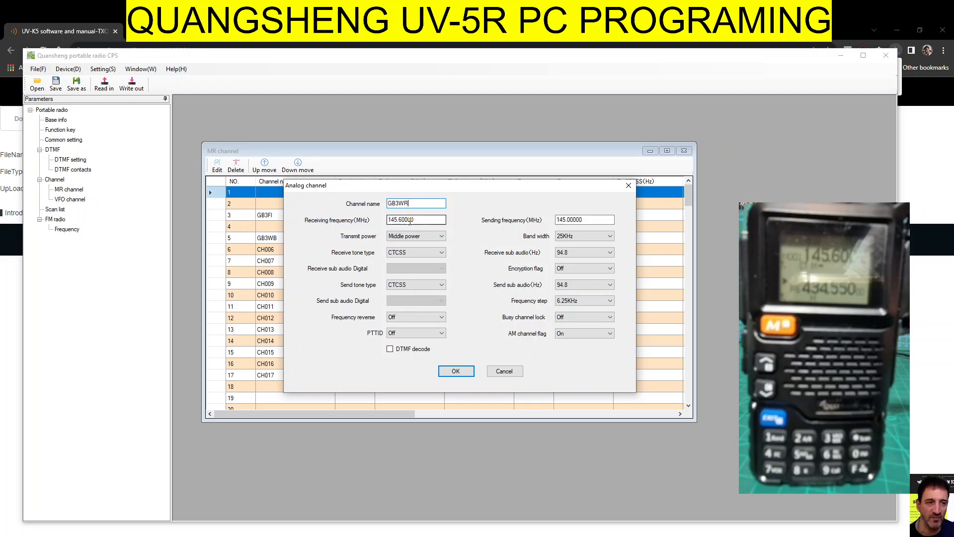
left_click(591, 219)
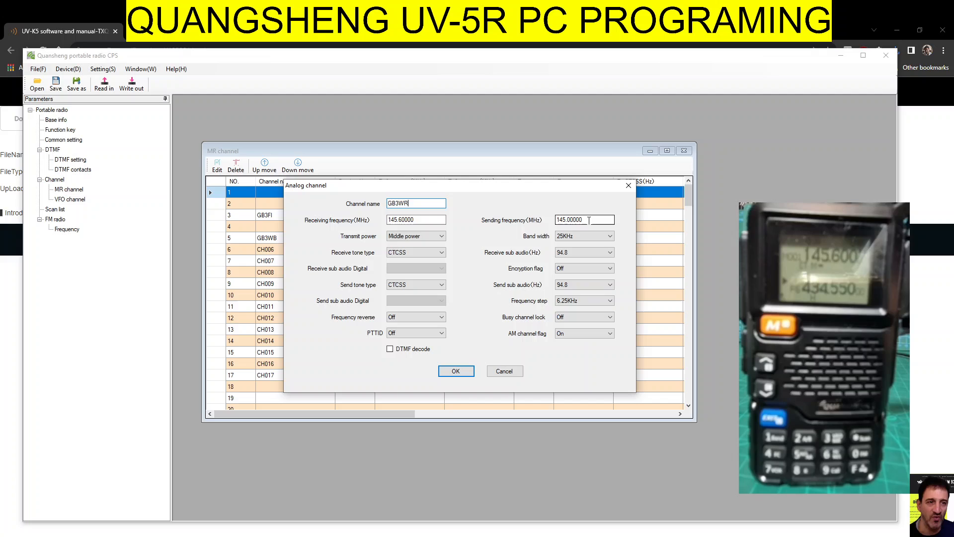
left_click(442, 236)
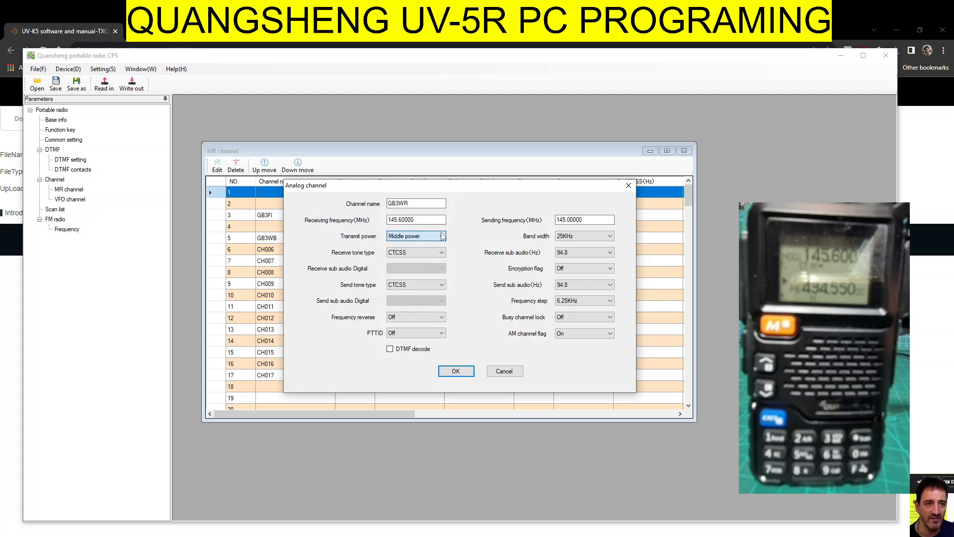
Turn off channel 1's receive tone, keep CTCSS 94.8 Hz transmit tone and confirm GB3WR
left_click(442, 252)
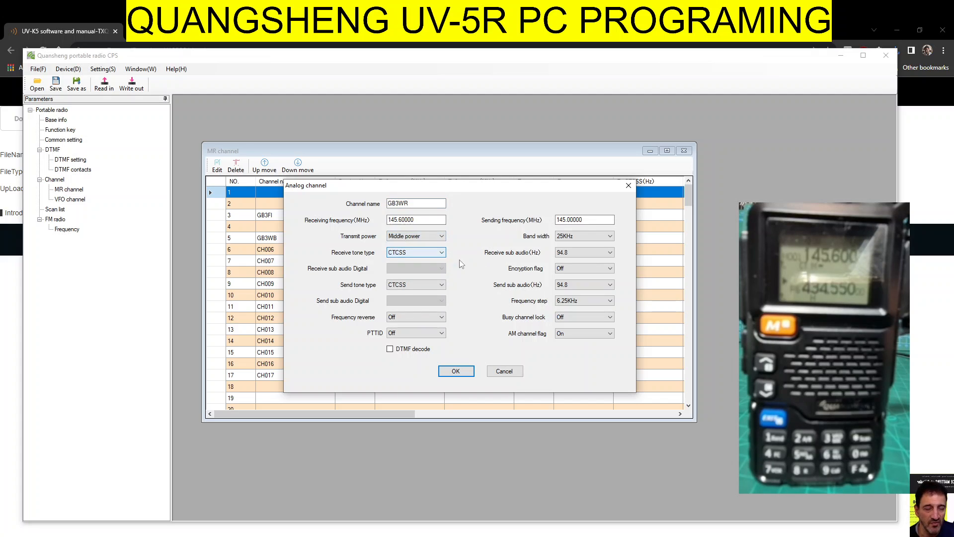
left_click(585, 252)
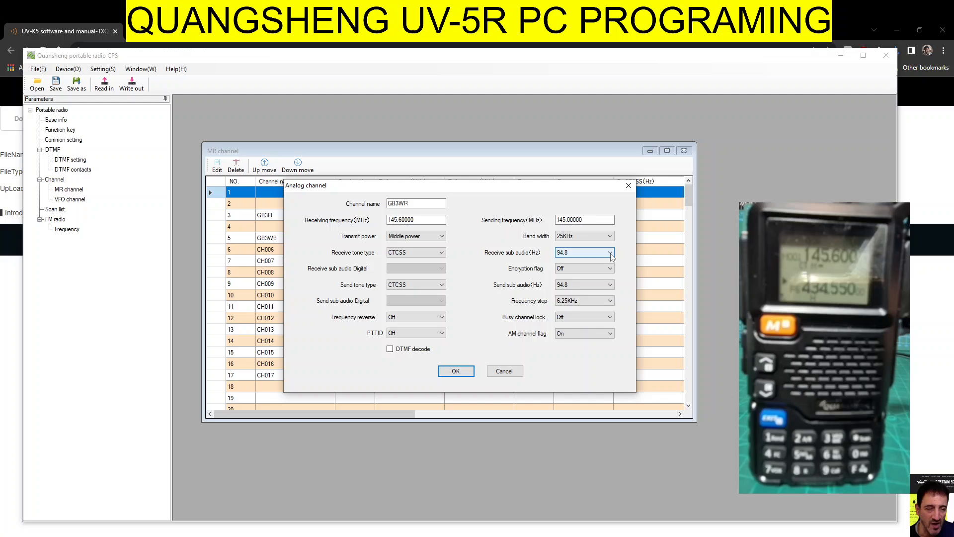
left_click(610, 255)
left_click(609, 256)
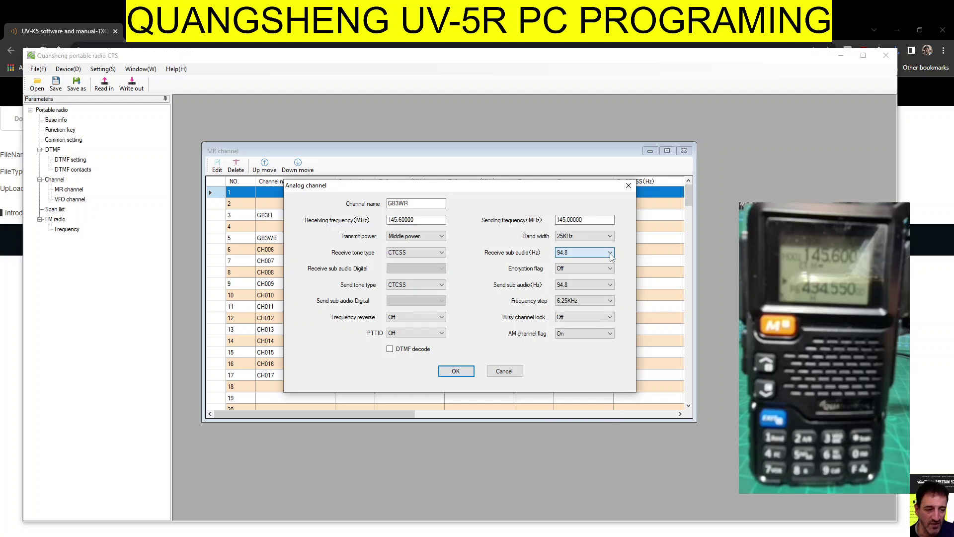
left_click(441, 252)
left_click(414, 262)
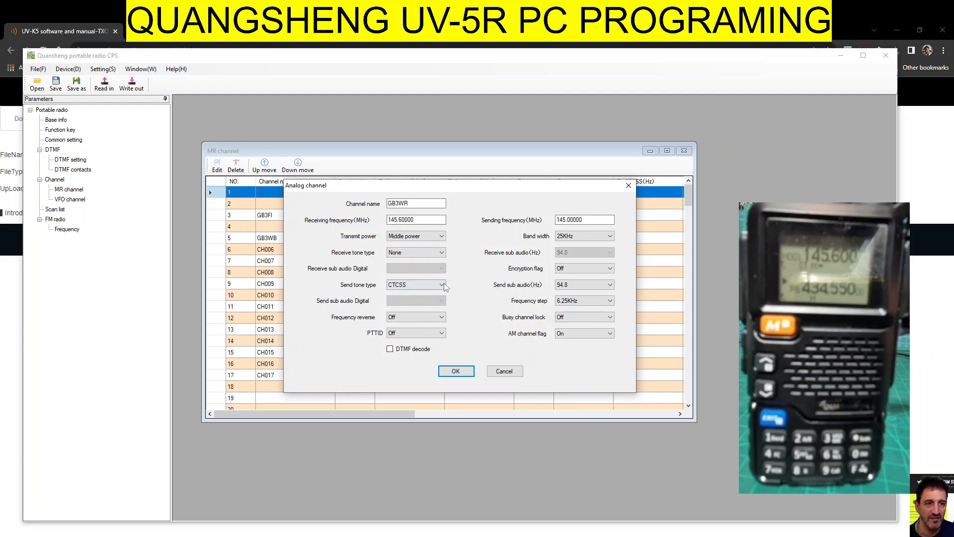
left_click(415, 284)
left_click(442, 285)
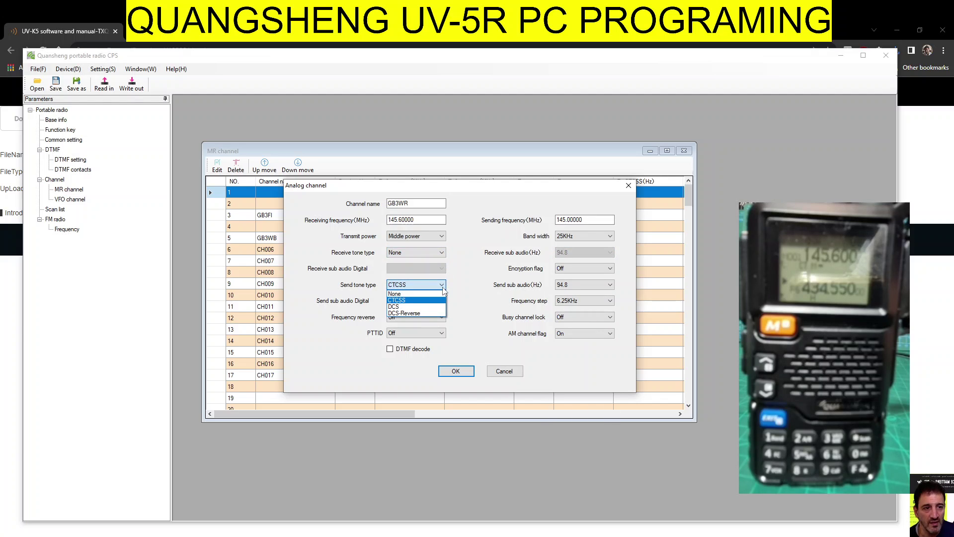
left_click(410, 302)
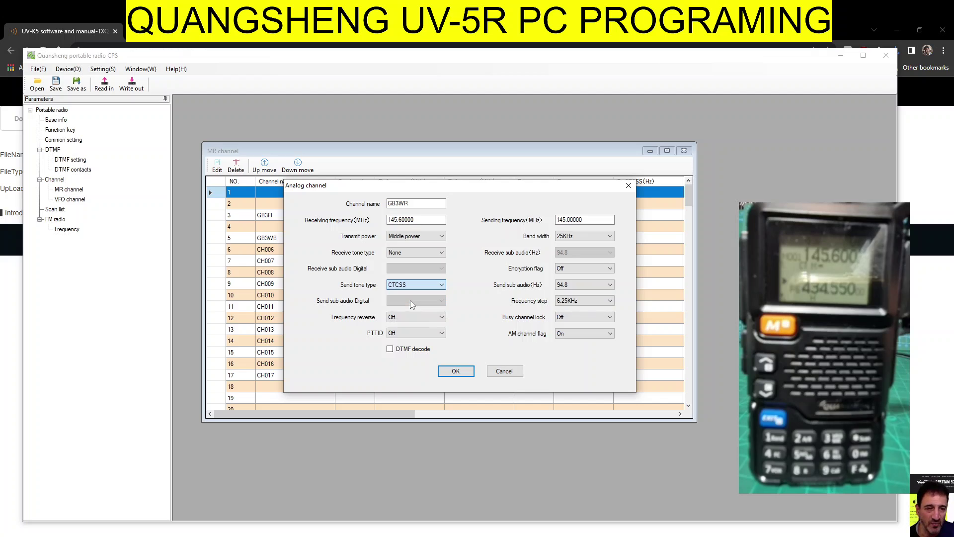
left_click(610, 285)
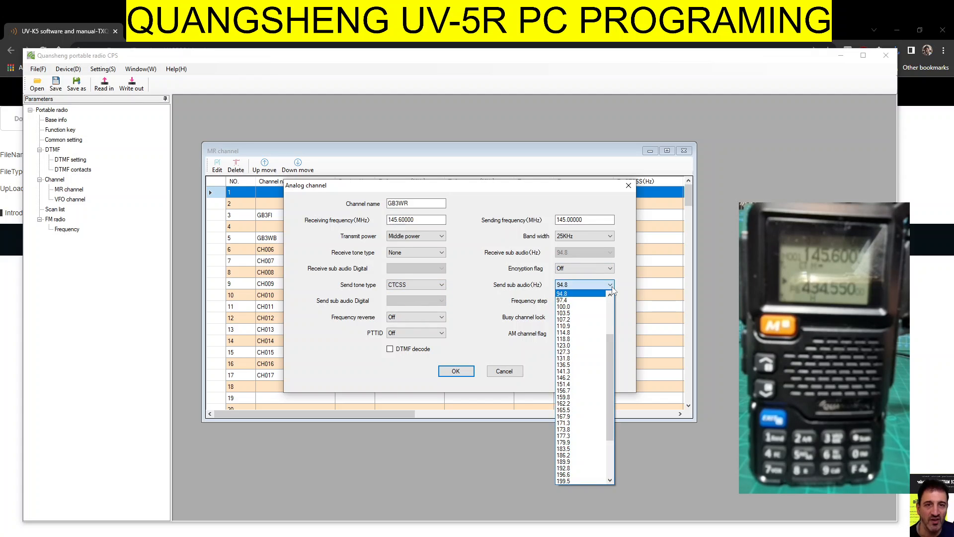
left_click(611, 286)
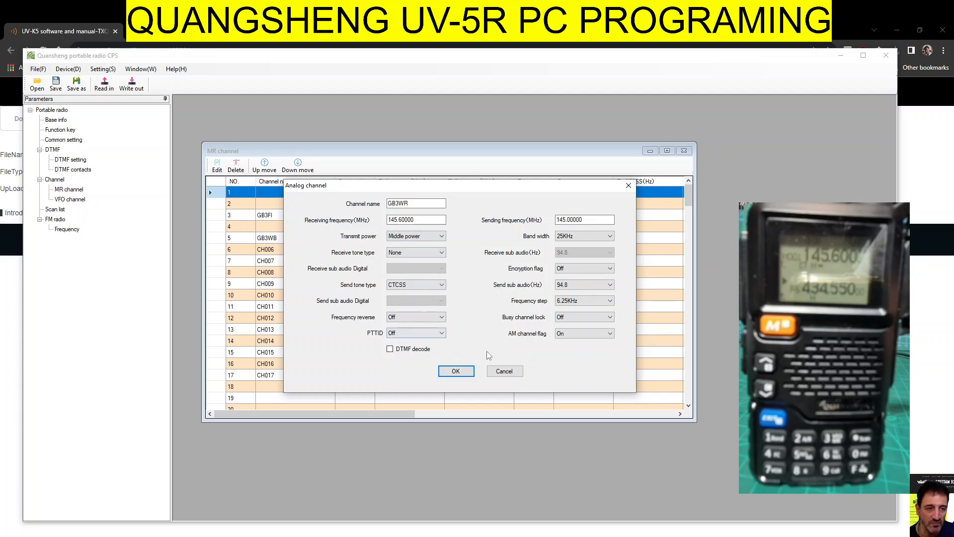
left_click(455, 370)
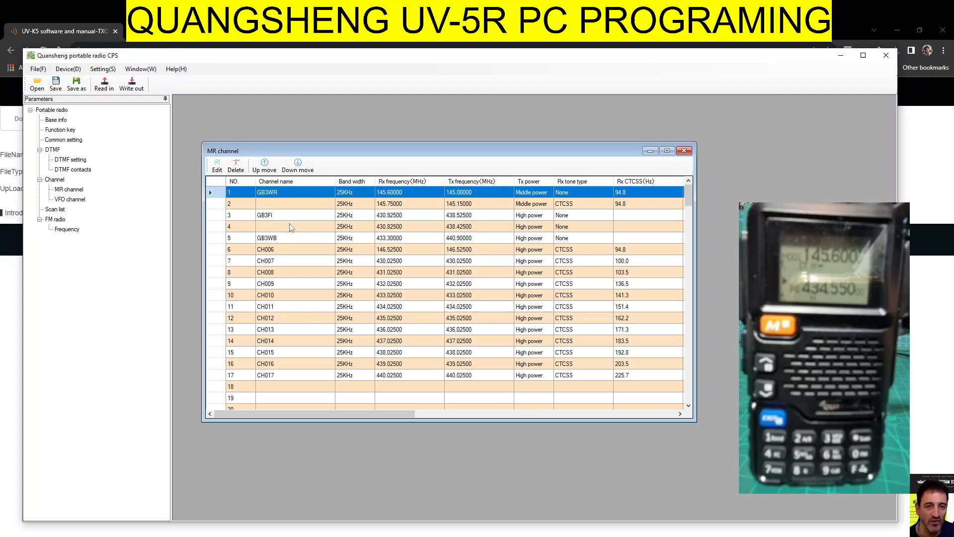
Name channel 4 GB3ZB and channel 2 GB3BC, confirming each
double_click(288, 228)
left_click(398, 204)
type("GB3Z")
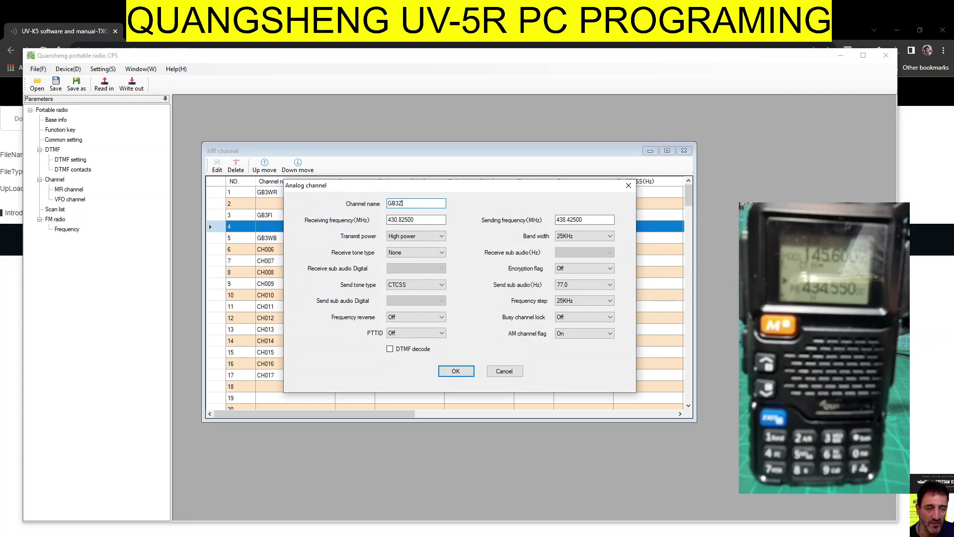
type("B")
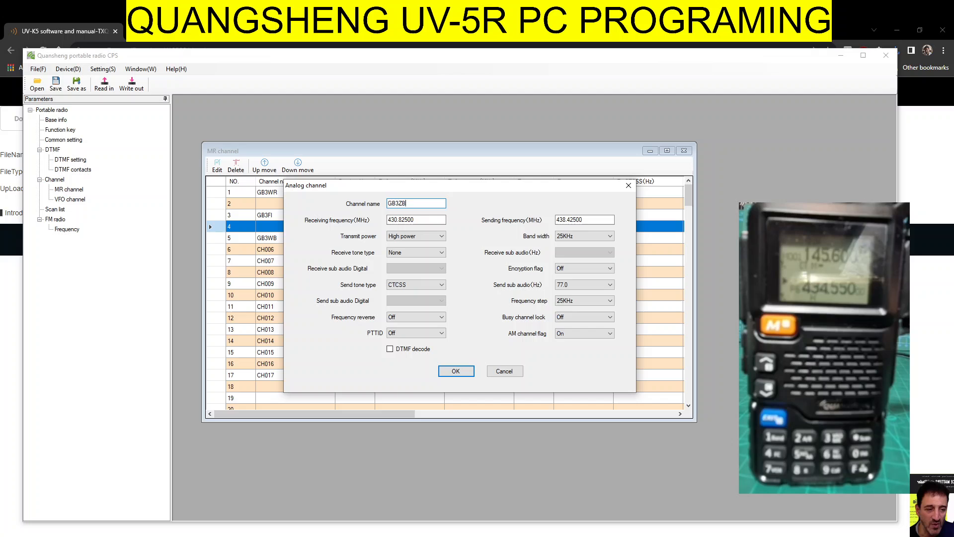
left_click(456, 371)
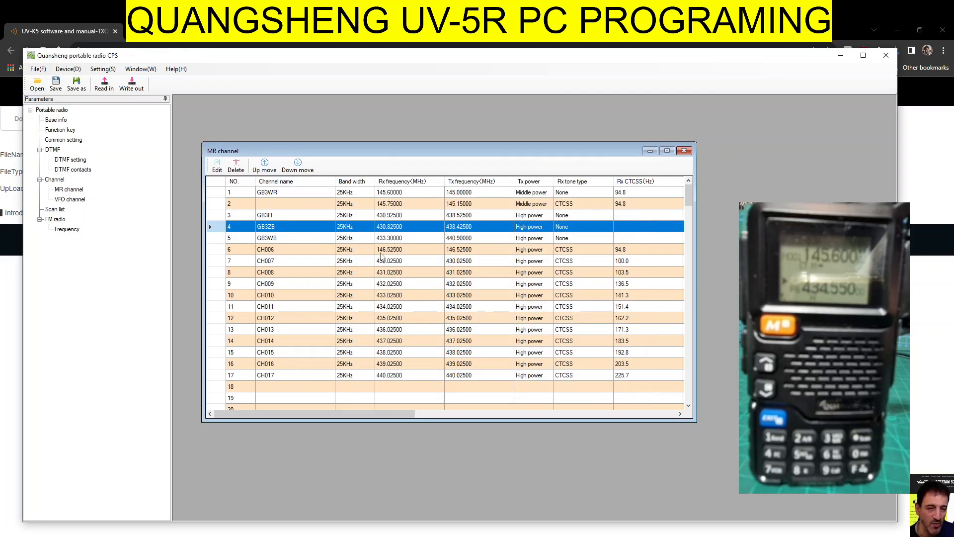
double_click(269, 204)
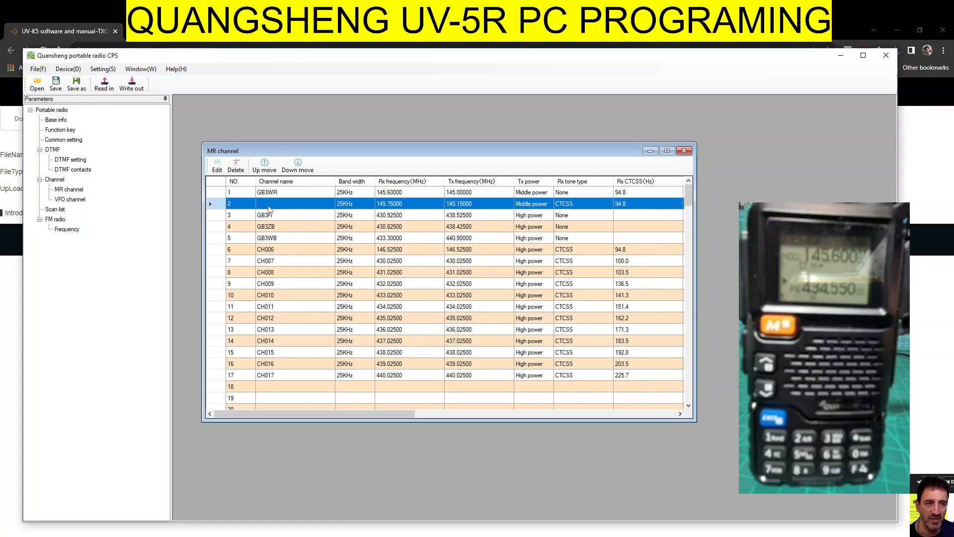
type("GB")
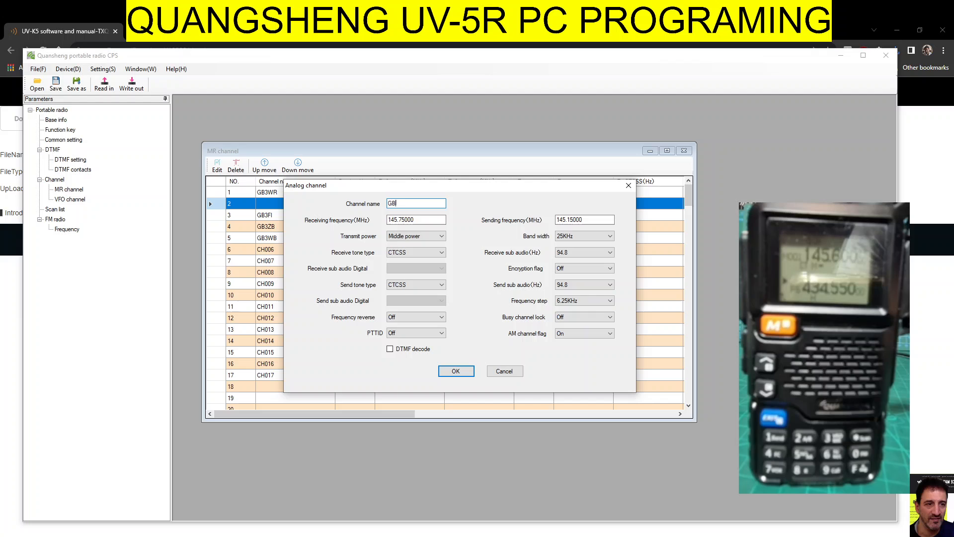
type("3BC")
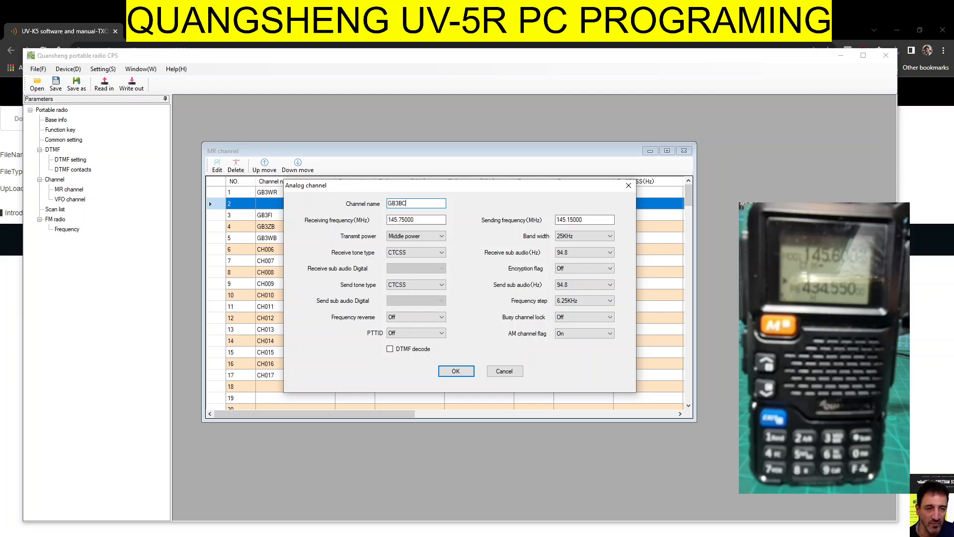
left_click(456, 372)
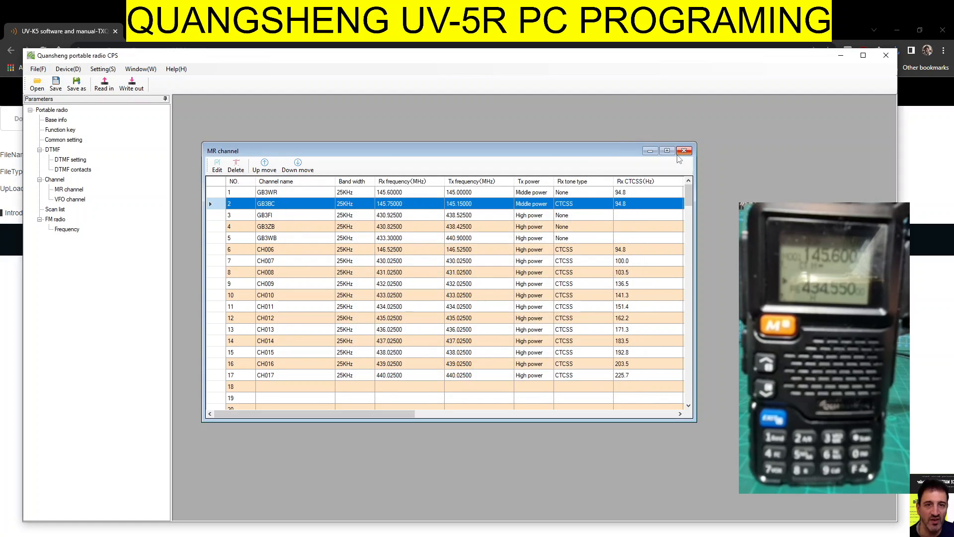
Bring up the Function key, Common setting and Base information windows from the settings tree
left_click(685, 152)
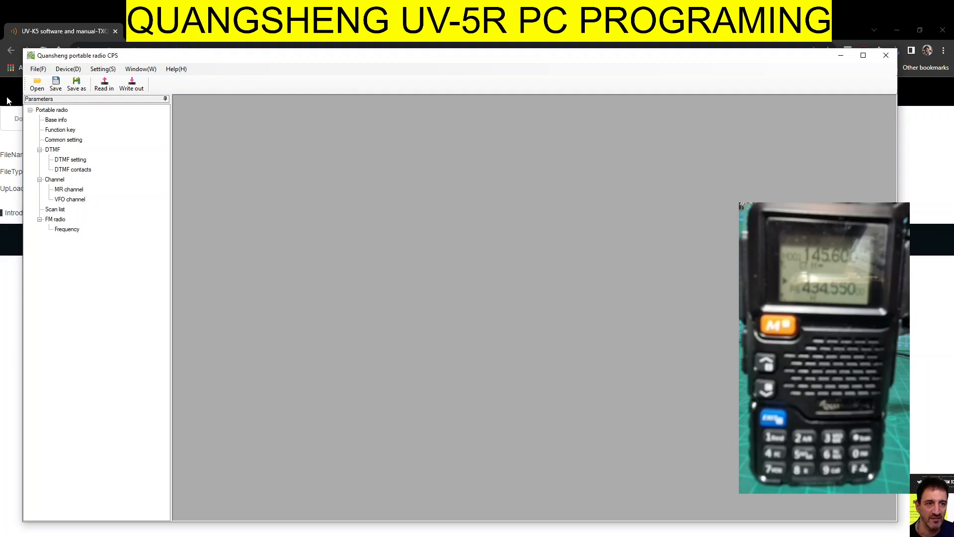
double_click(69, 189)
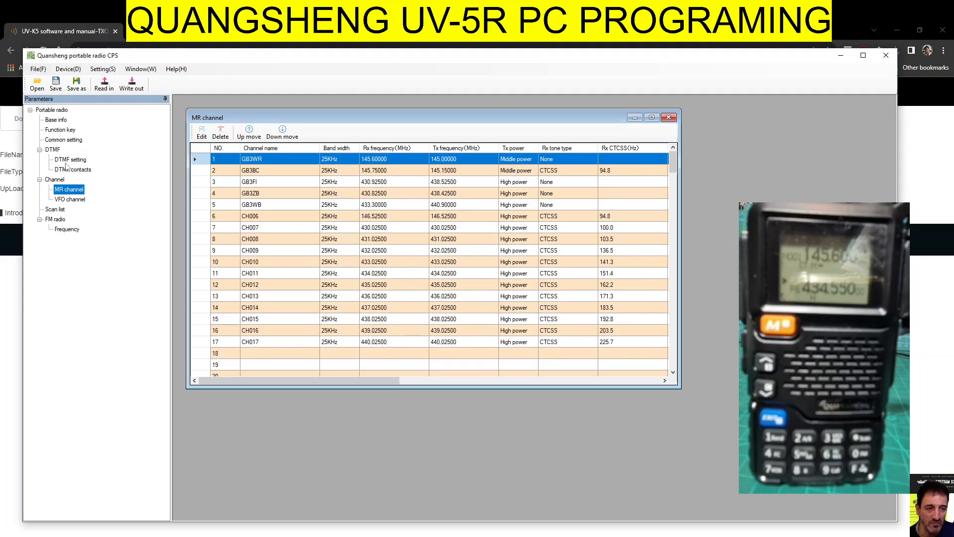
double_click(59, 130)
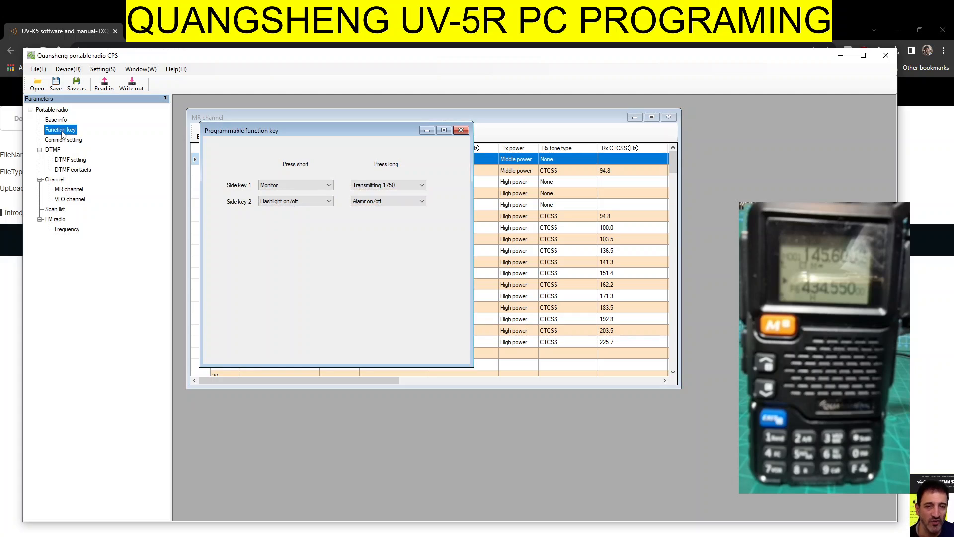
double_click(63, 140)
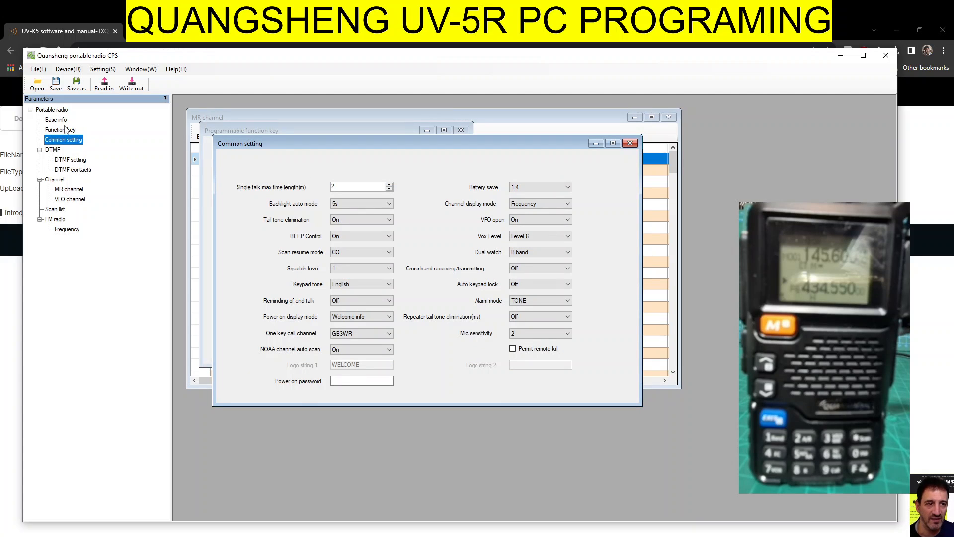
double_click(56, 120)
double_click(59, 130)
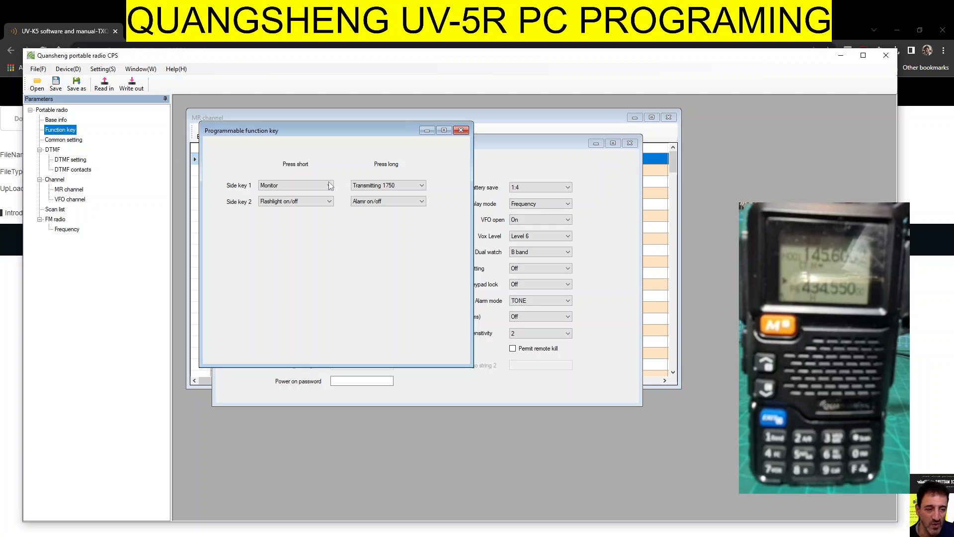
Set Side key 1 long press to Scan on/off, close Function key and bring Common setting forward
left_click(329, 201)
left_click(329, 202)
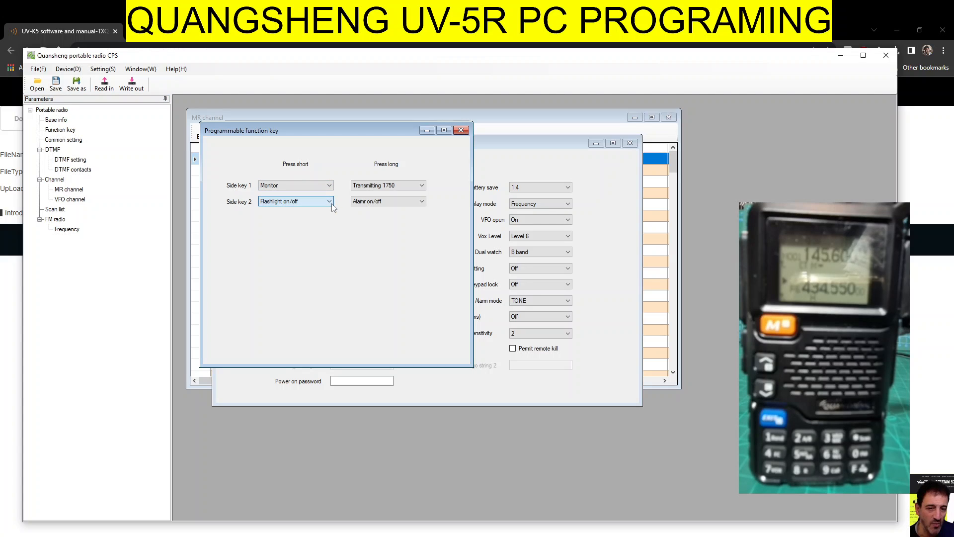
left_click(387, 185)
left_click(422, 186)
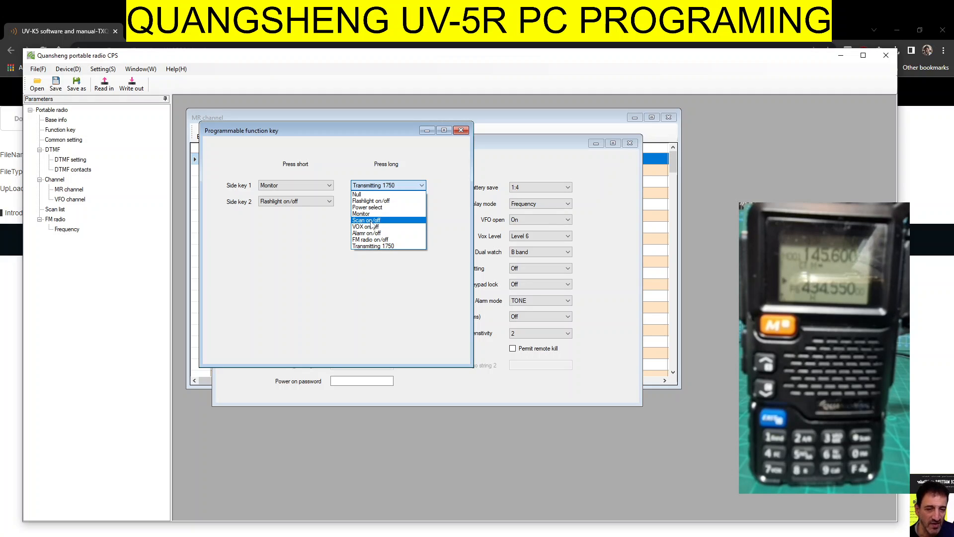
left_click(372, 220)
left_click(462, 131)
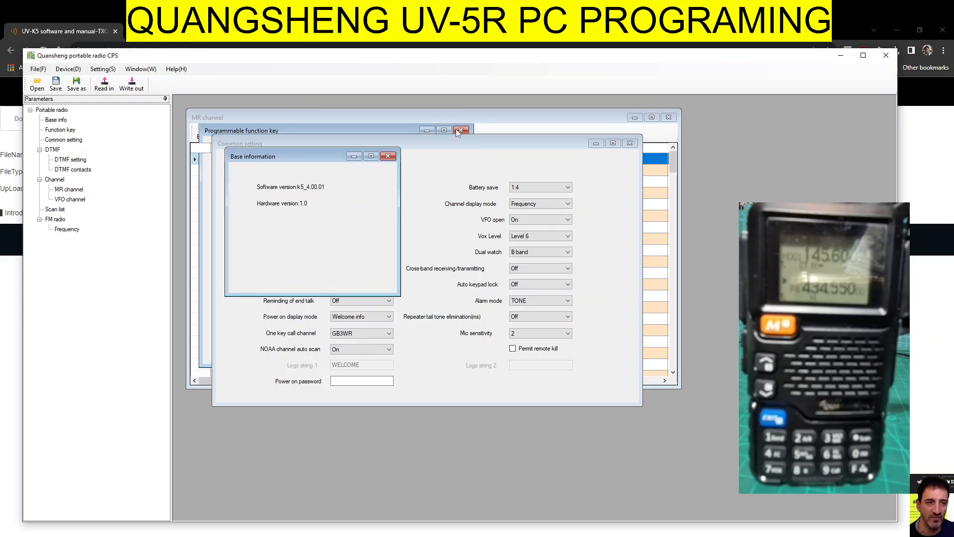
left_click(63, 139)
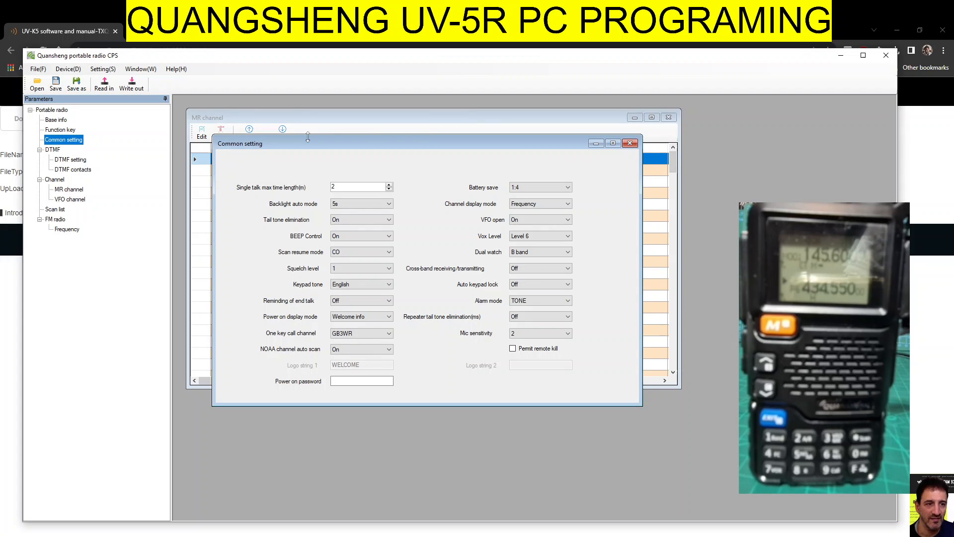
Keep the 5s backlight, raise squelch to 3 and set power-on display to Full screen
left_click_drag(443, 142, 392, 140)
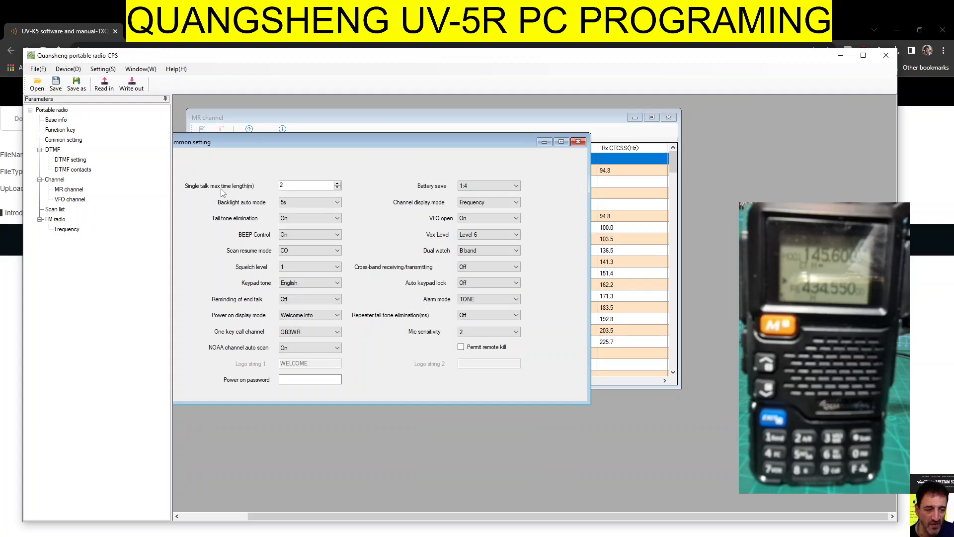
left_click(338, 202)
left_click(337, 203)
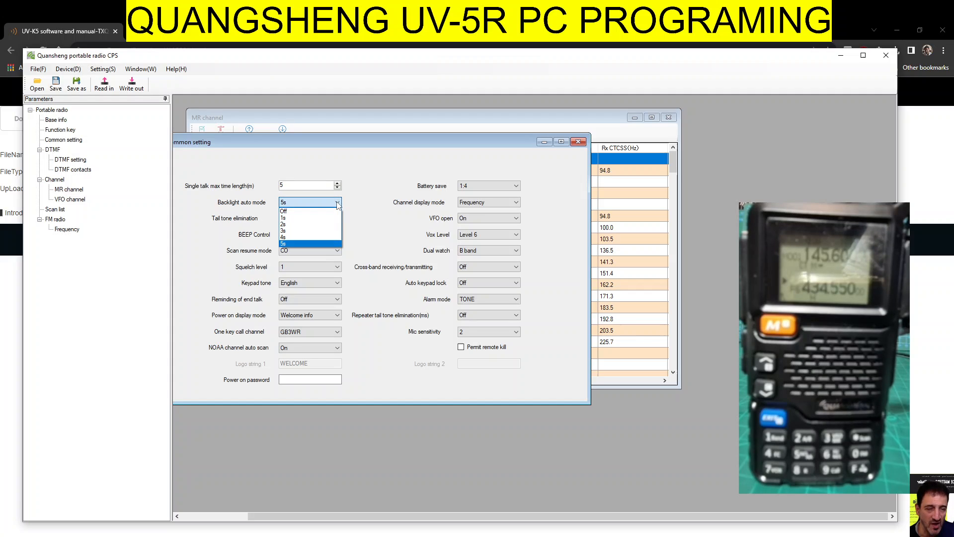
left_click(337, 204)
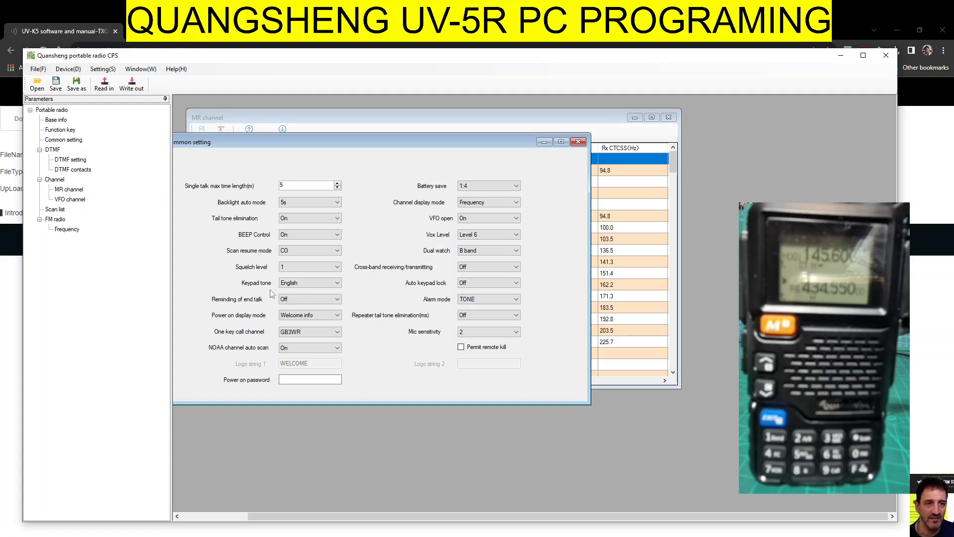
left_click(338, 267)
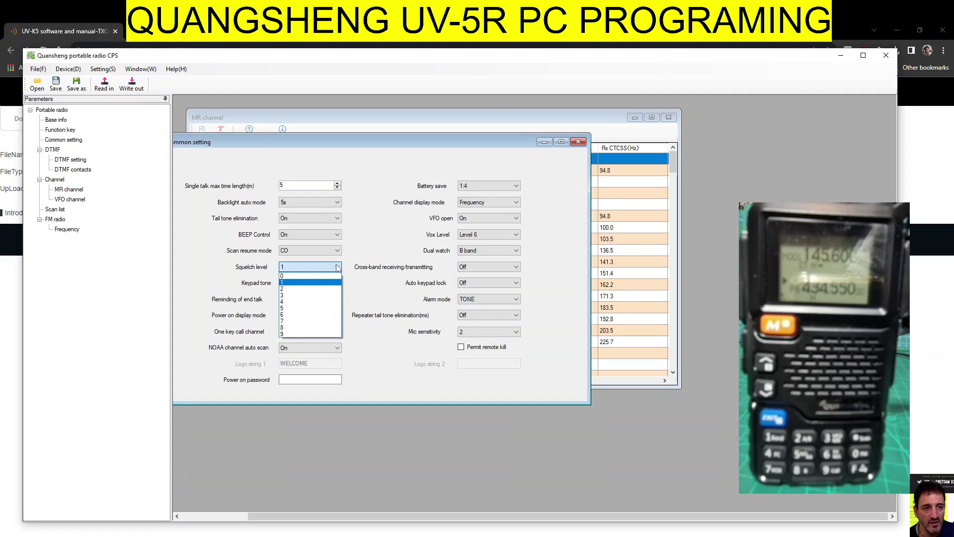
left_click(303, 301)
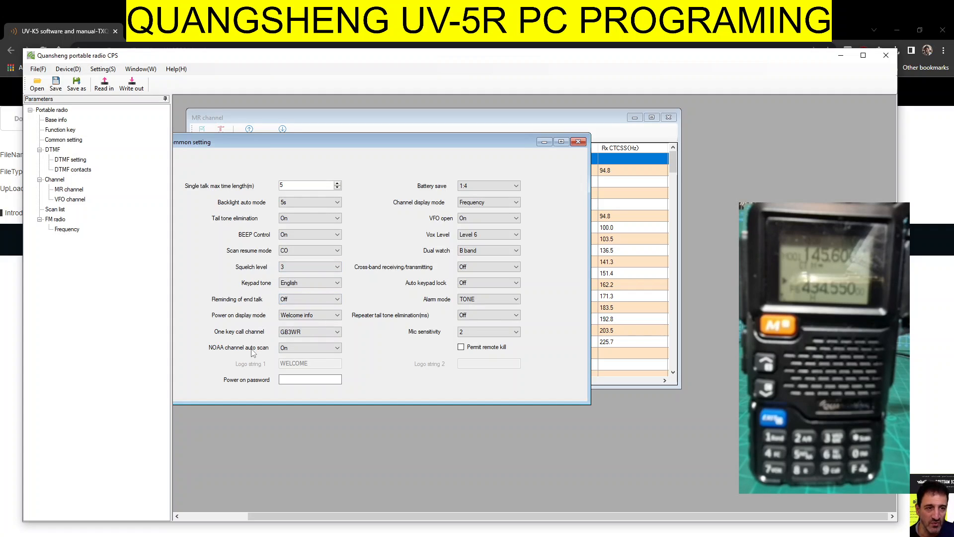
left_click(306, 315)
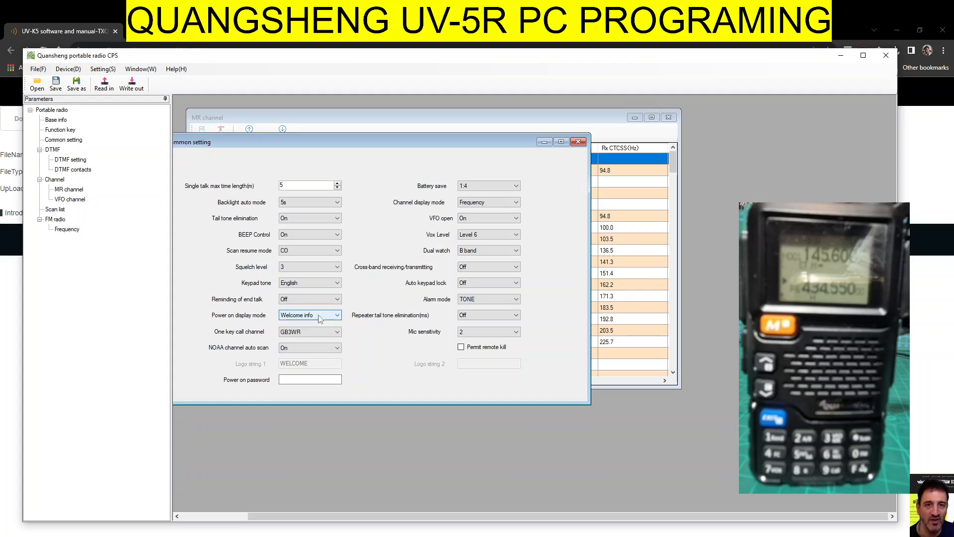
left_click(338, 316)
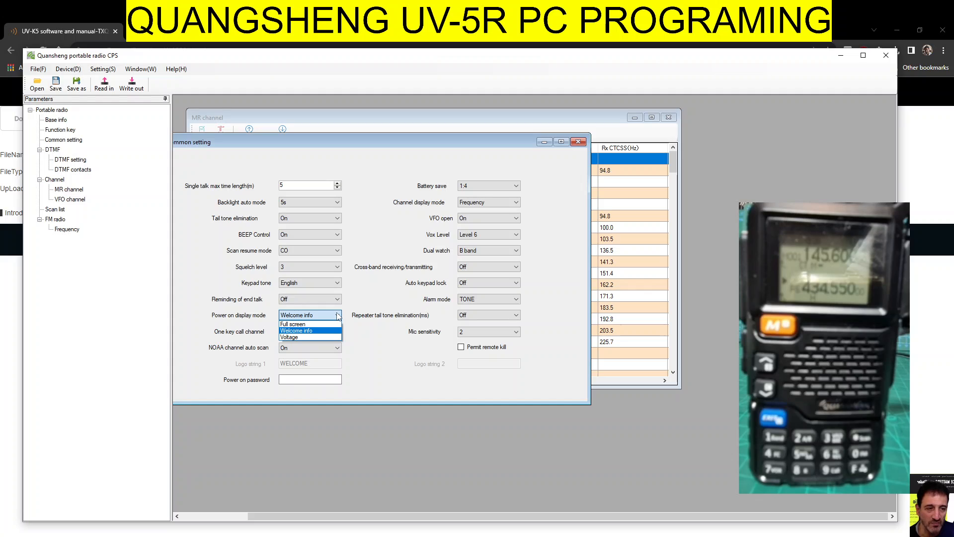
left_click(302, 323)
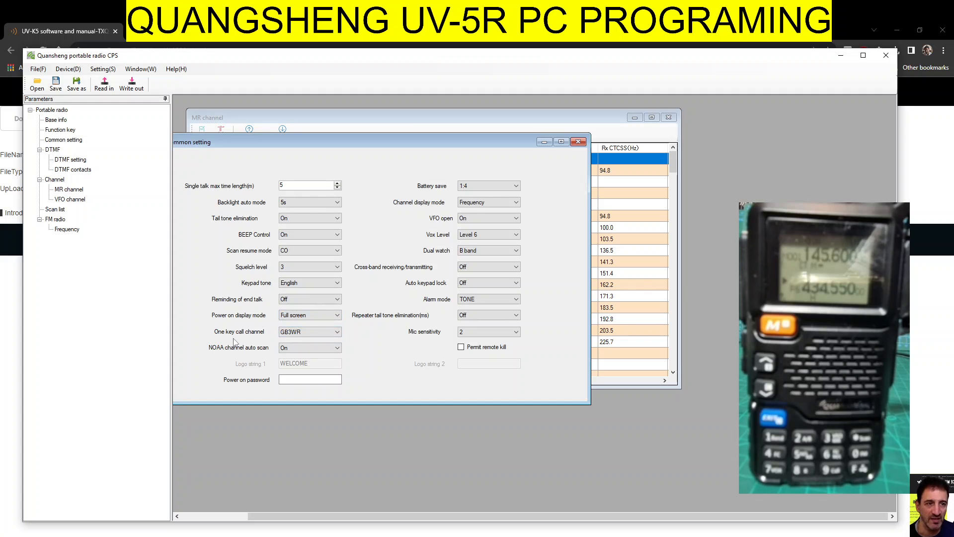
Keep GB3WR one-key call, NOAA scan, VFO and B-band dual watch, and set channel display to Channel name
left_click(337, 332)
left_click(337, 332)
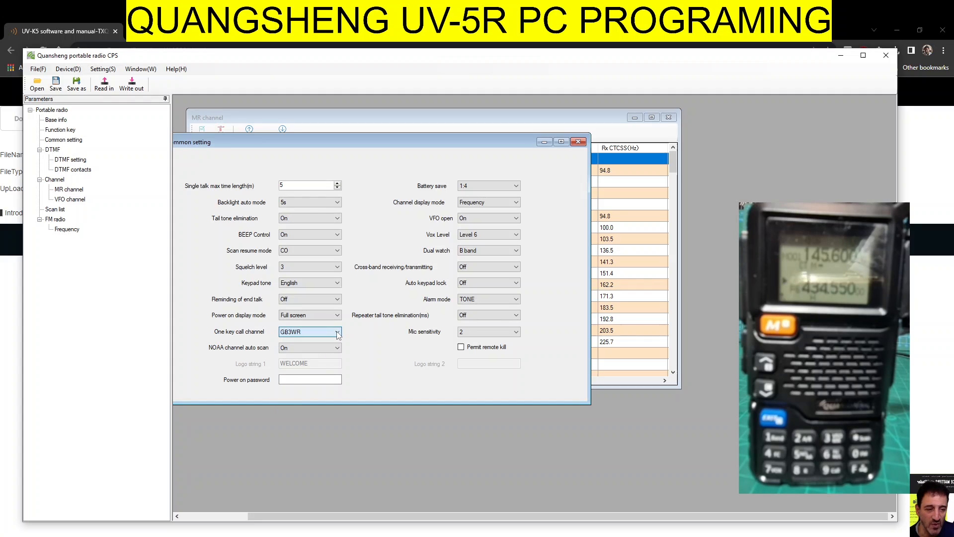
left_click(337, 332)
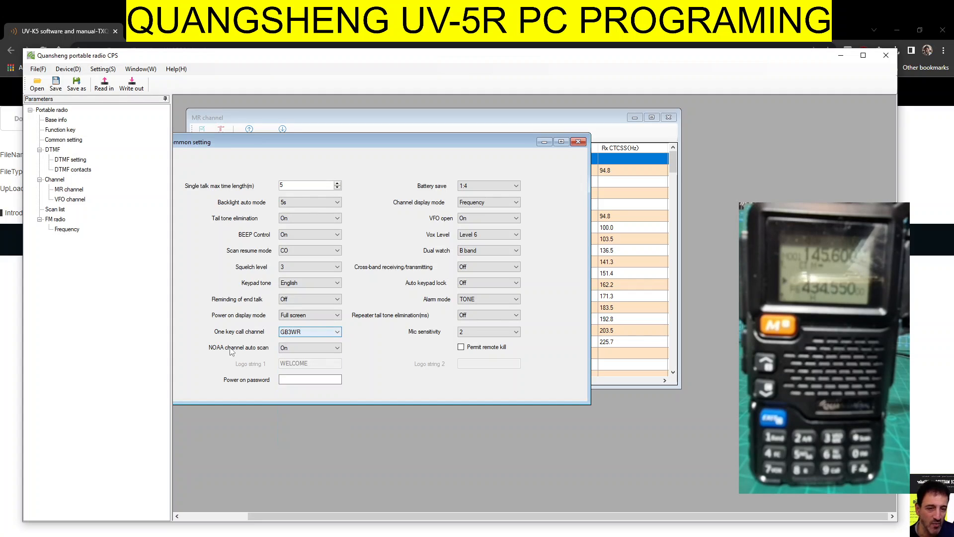
left_click(330, 349)
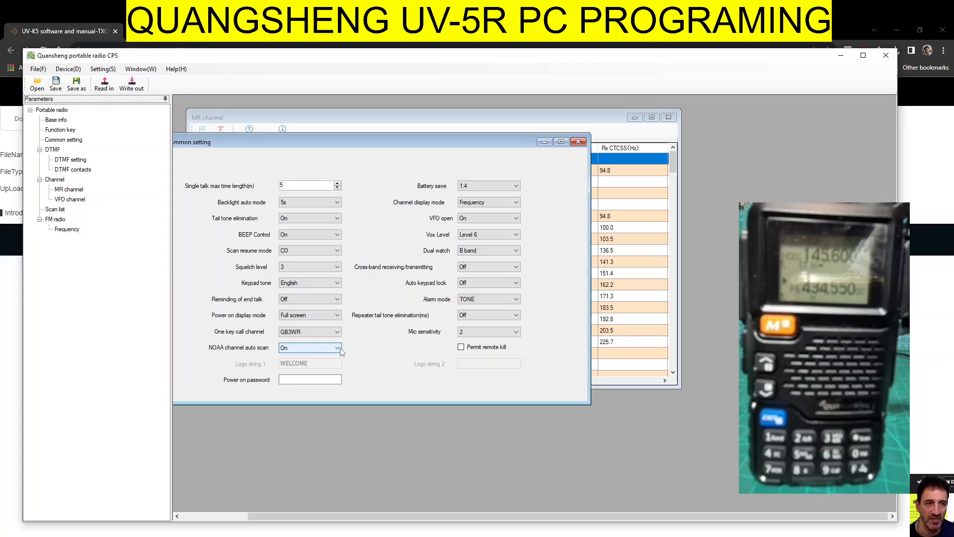
left_click(337, 349)
left_click(489, 218)
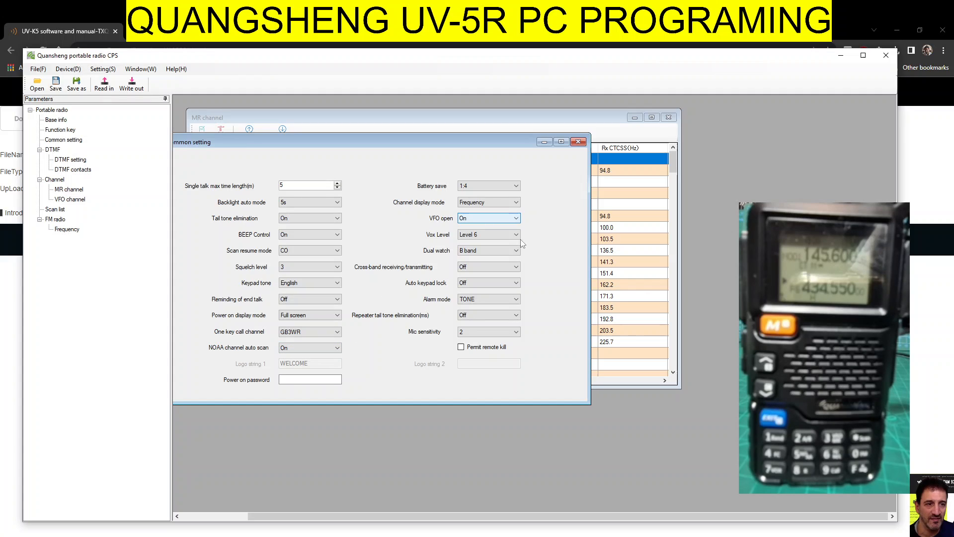
left_click(515, 251)
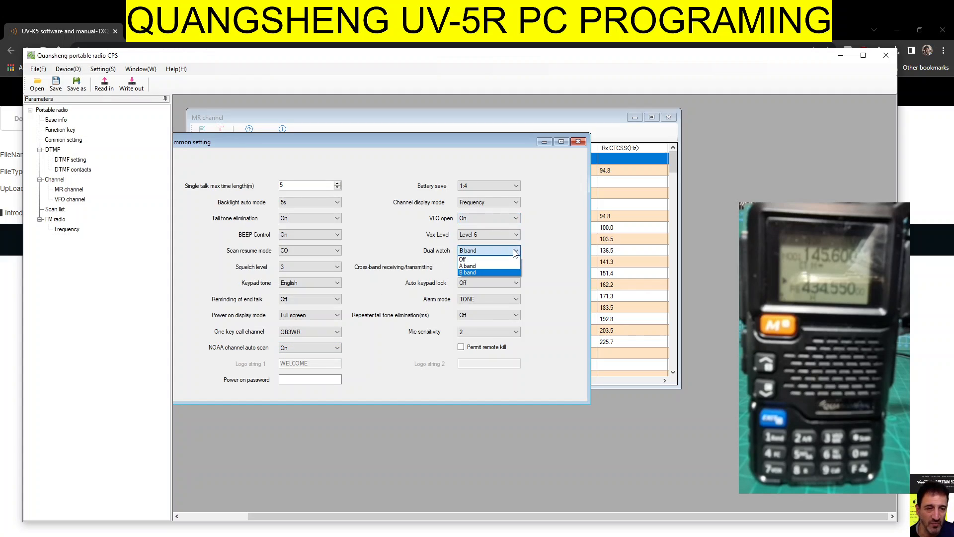
left_click(514, 252)
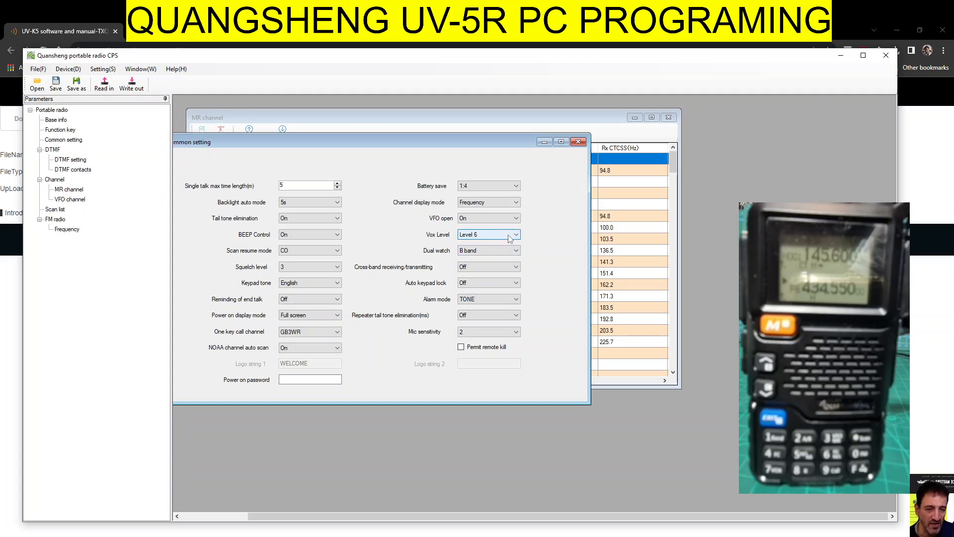
left_click(517, 236)
left_click(516, 236)
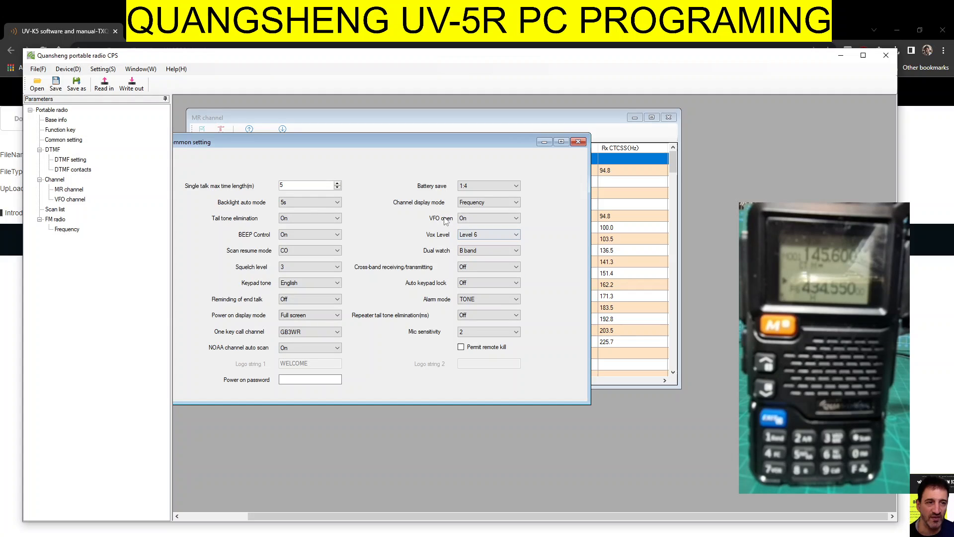
left_click(516, 202)
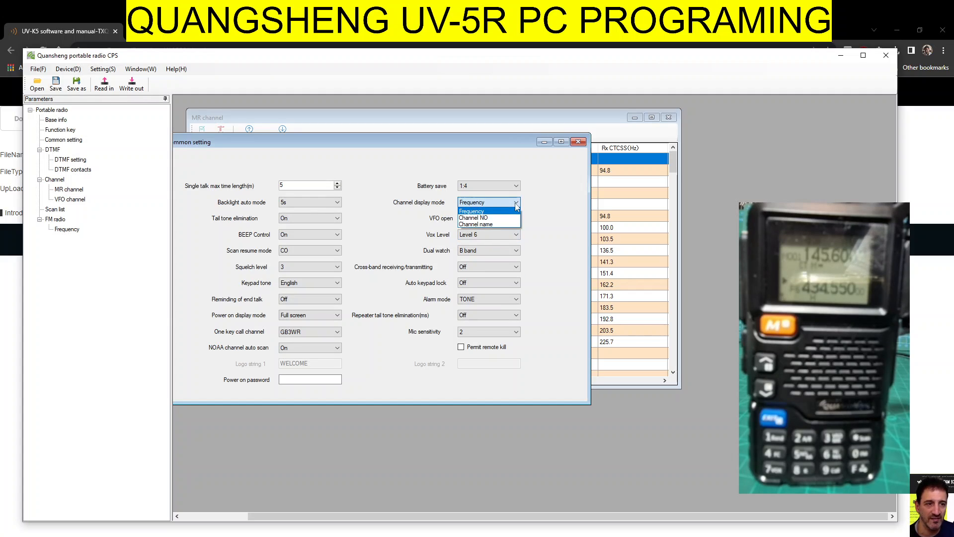
left_click(485, 224)
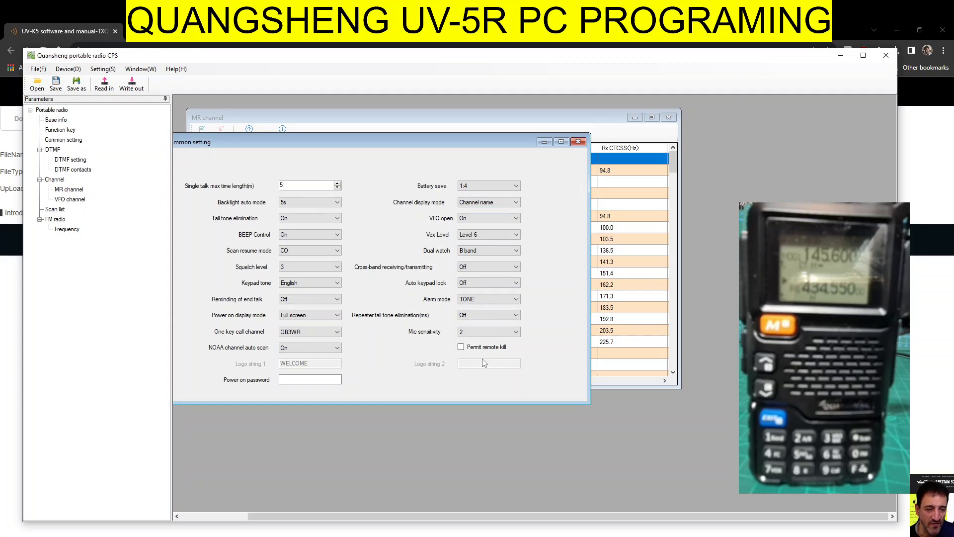
Close Common setting and save the configuration as a file in Documents via Save as
left_click(579, 142)
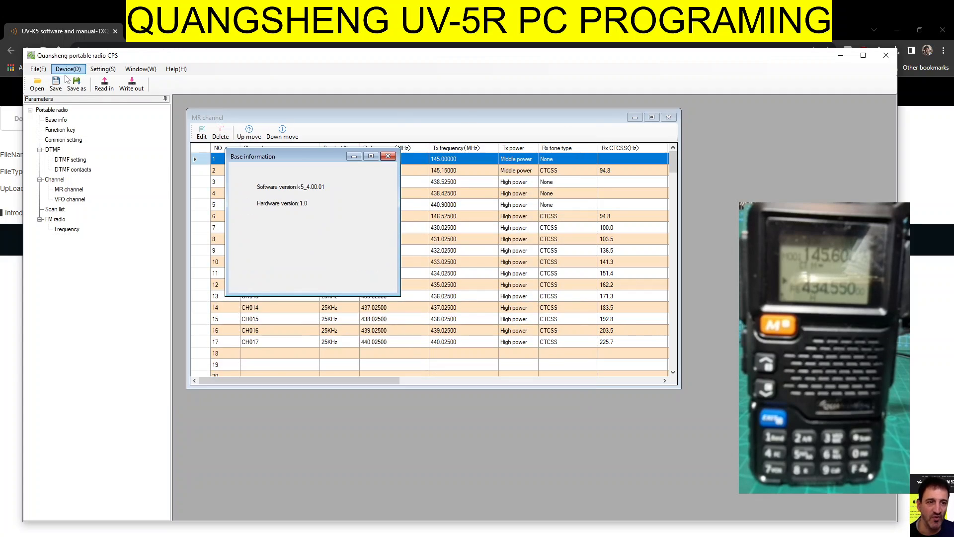
left_click(100, 70)
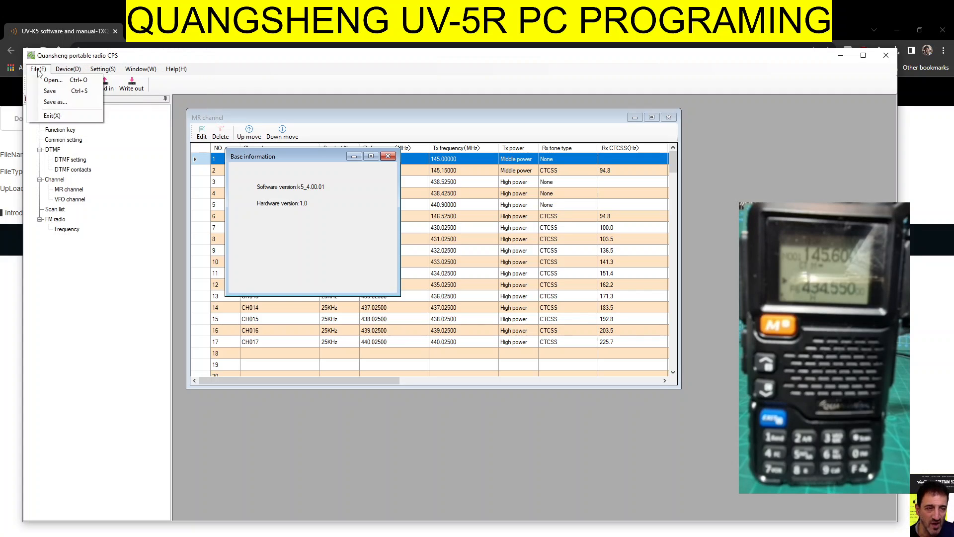
left_click(53, 102)
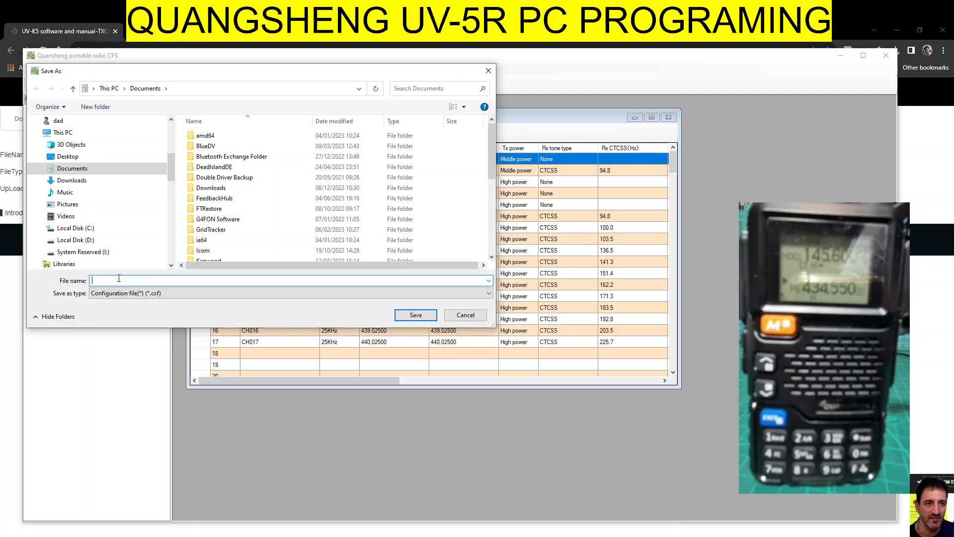
type("UV5")
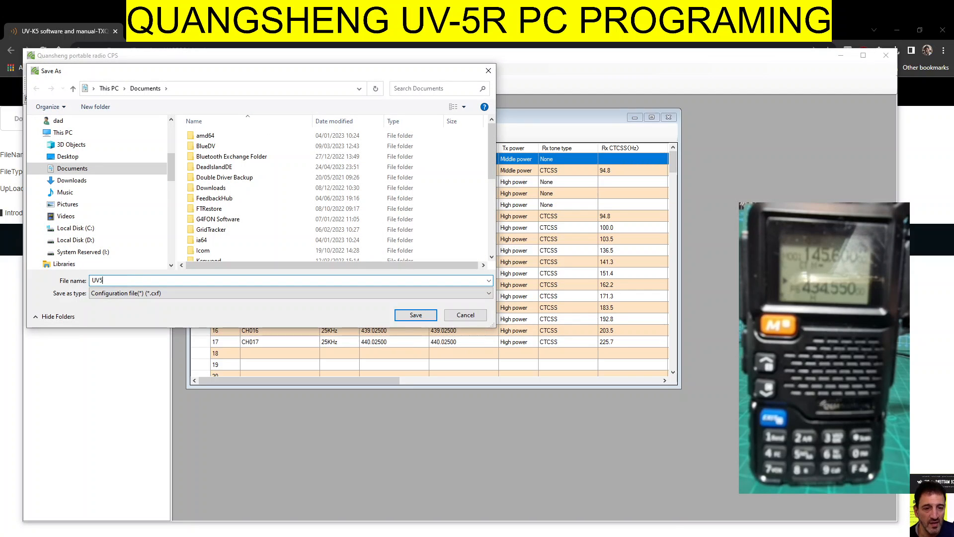
type("R")
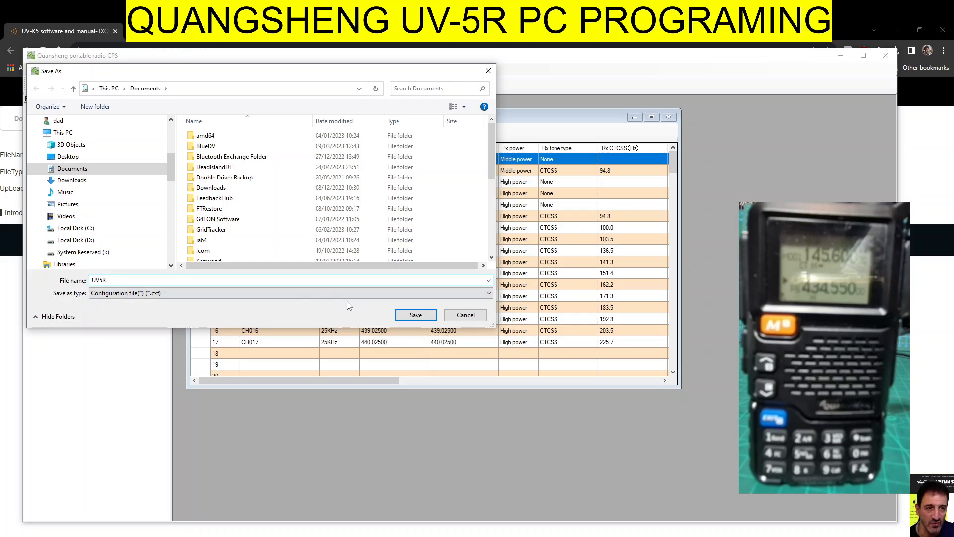
left_click(415, 315)
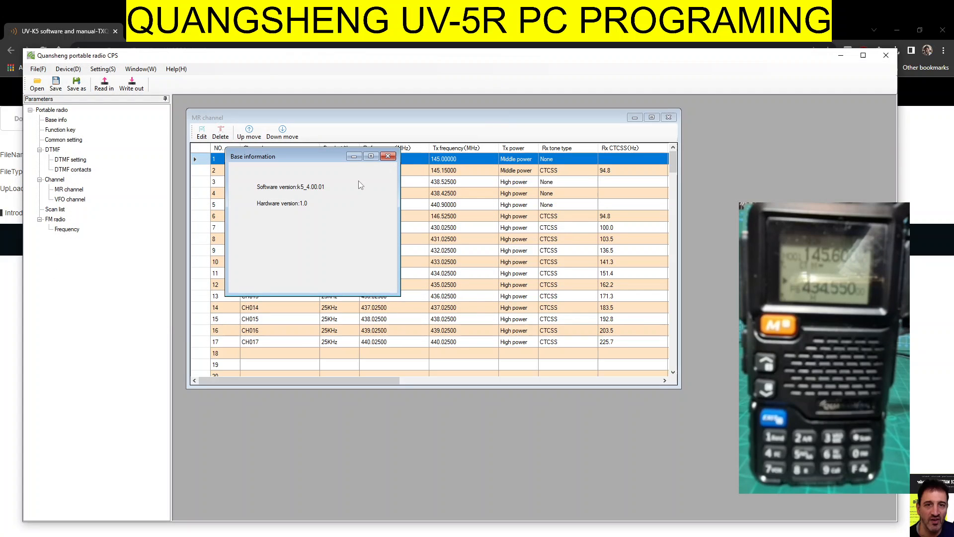
Close the Base information window and cancel out of the File open options
left_click(387, 157)
left_click(38, 69)
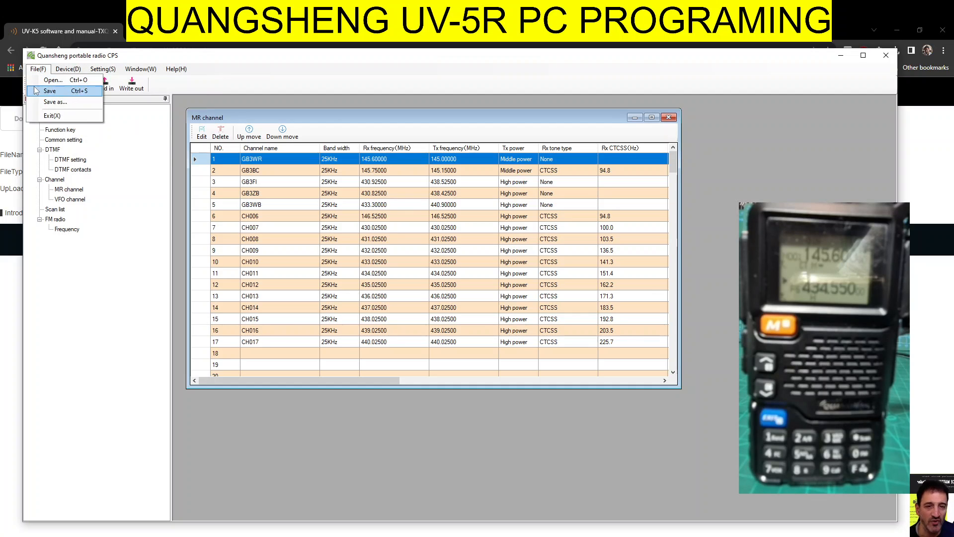
left_click(114, 161)
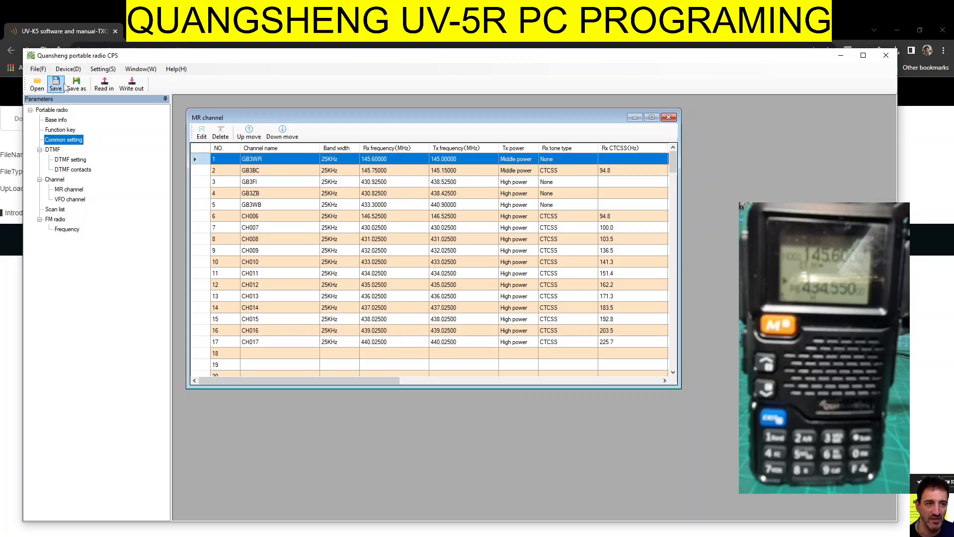
left_click(36, 86)
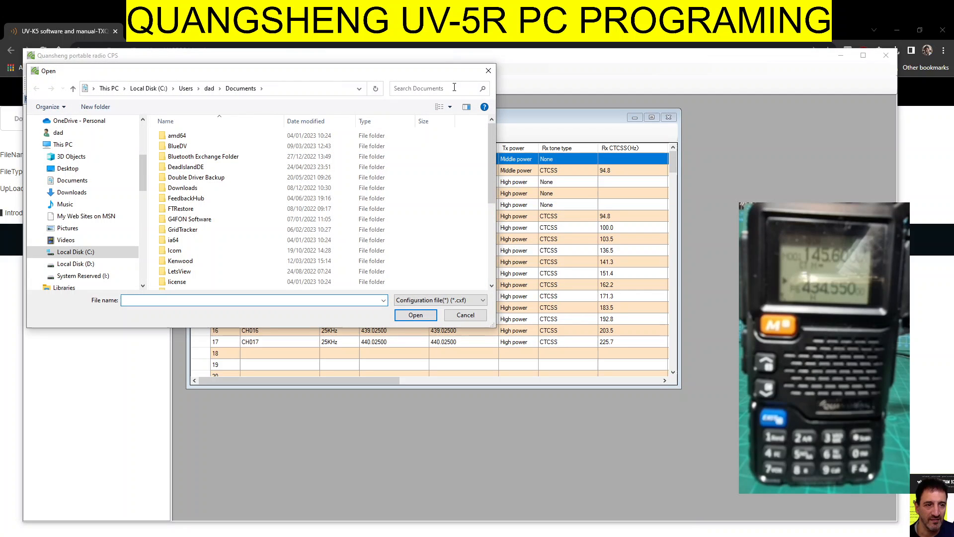
left_click(489, 76)
left_click(37, 69)
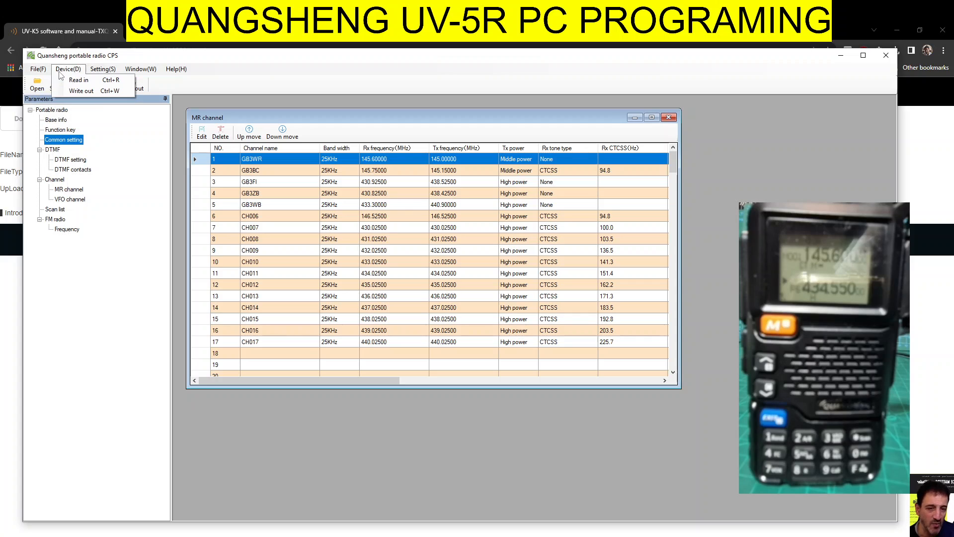
mouse_move(141, 69)
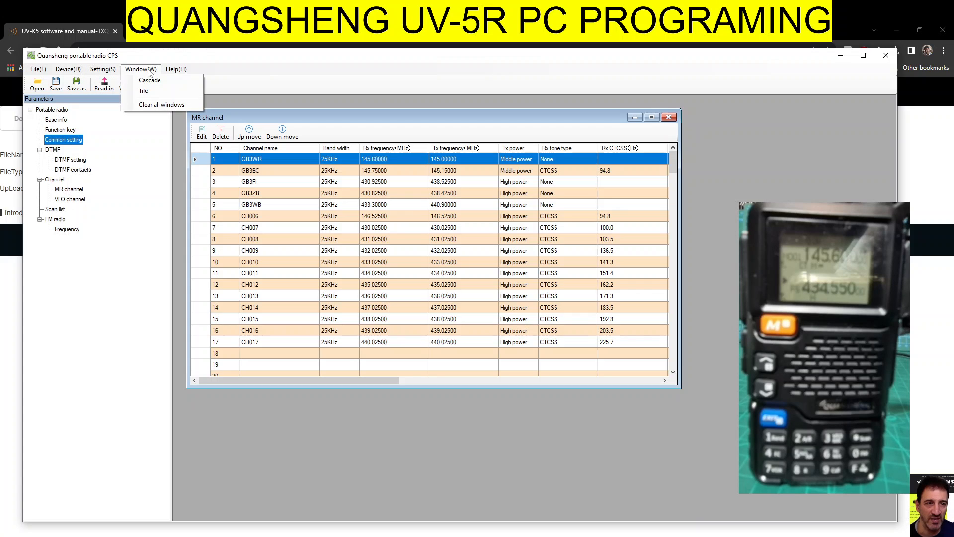
left_click(91, 383)
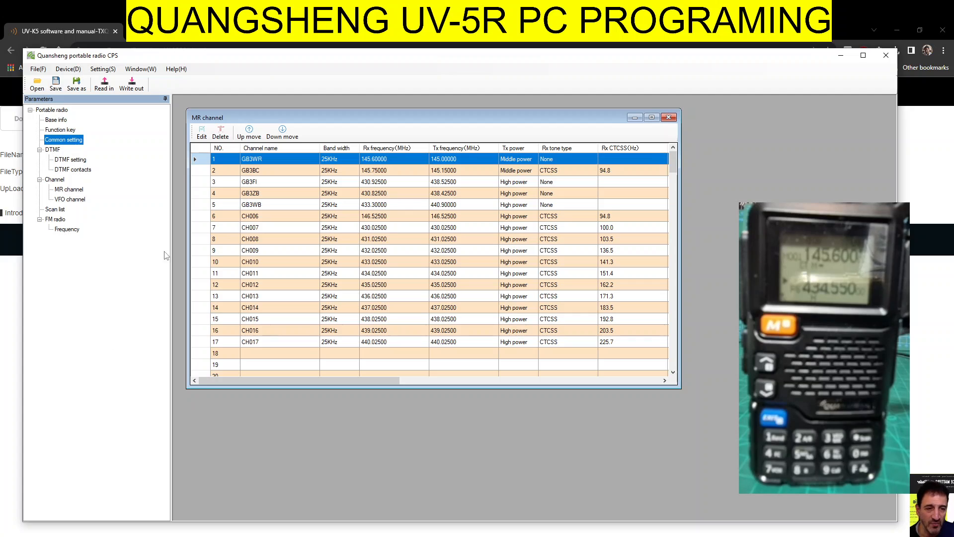
Write out the channels and common settings to the connected radio
left_click(132, 85)
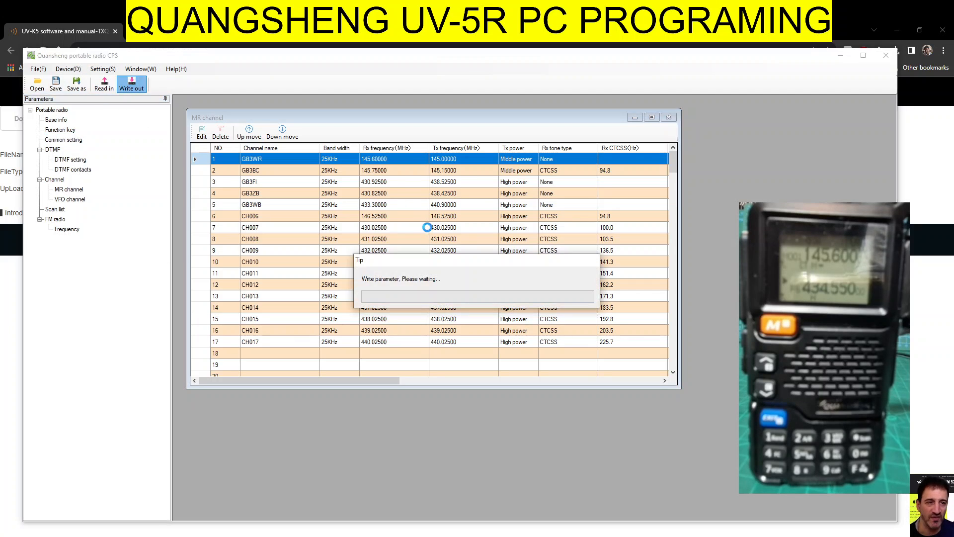